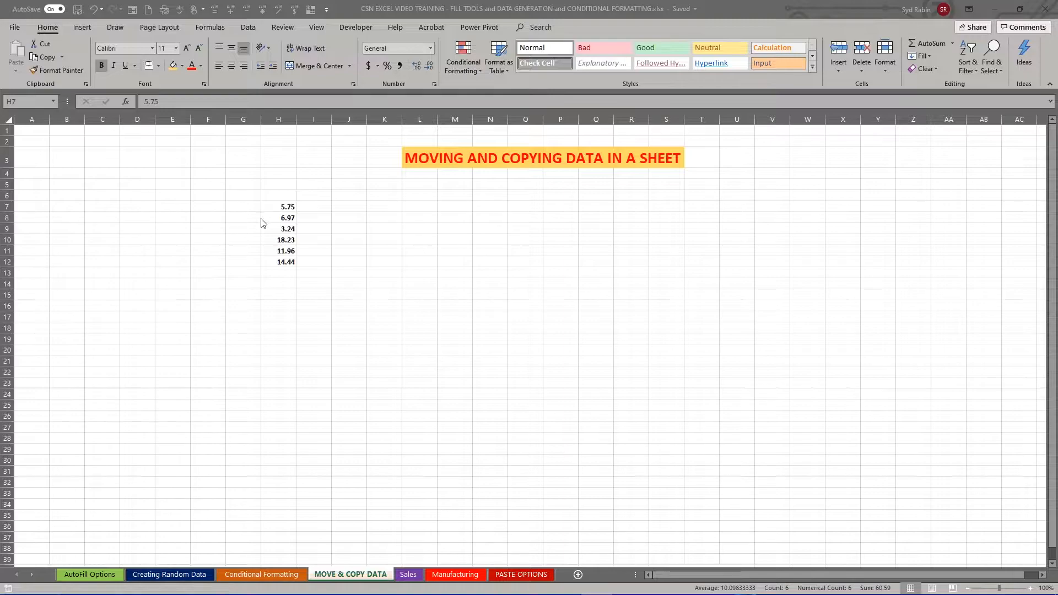
Step: Move the block of numbers in H7:H12 to F7:F12 on the same sheet
click(278, 206)
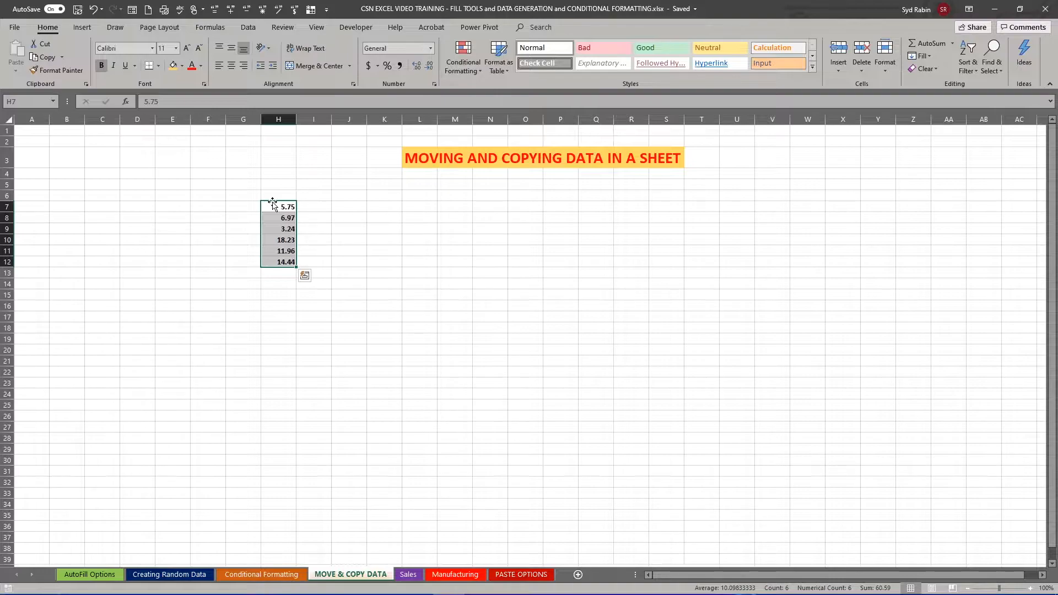
drag(272, 201, 205, 204)
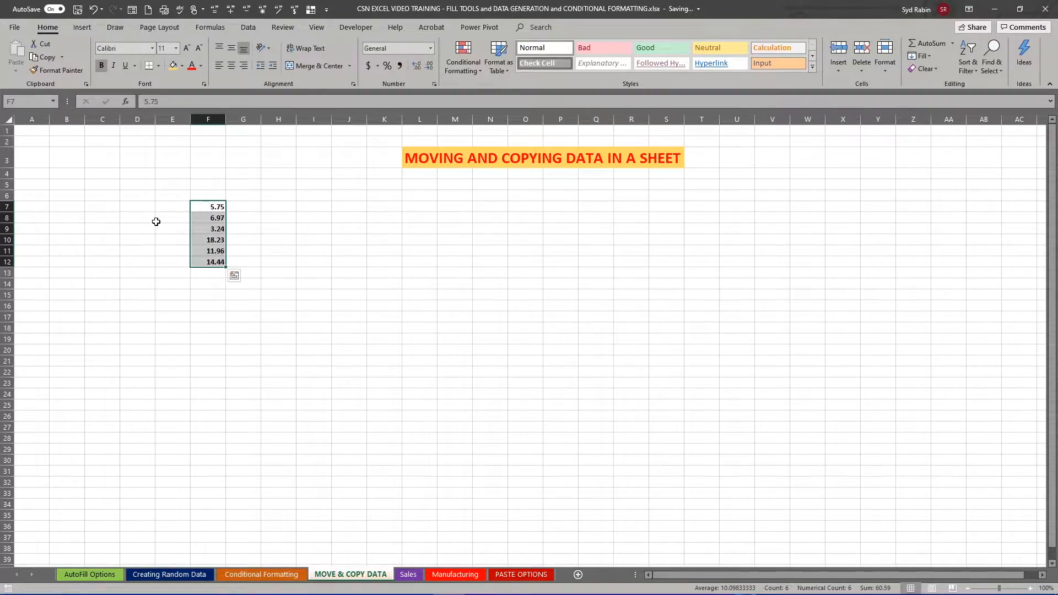
click(117, 199)
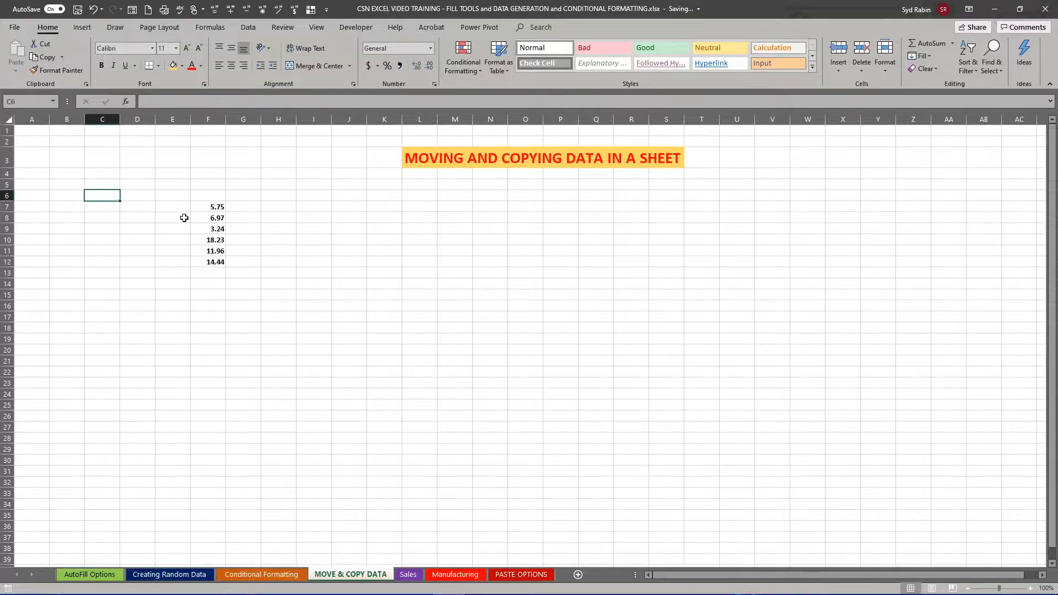
Step: Copy the numbers in F7:F12 to I7:I12, and copy that block on to Q27:Q32
drag(213, 206, 219, 261)
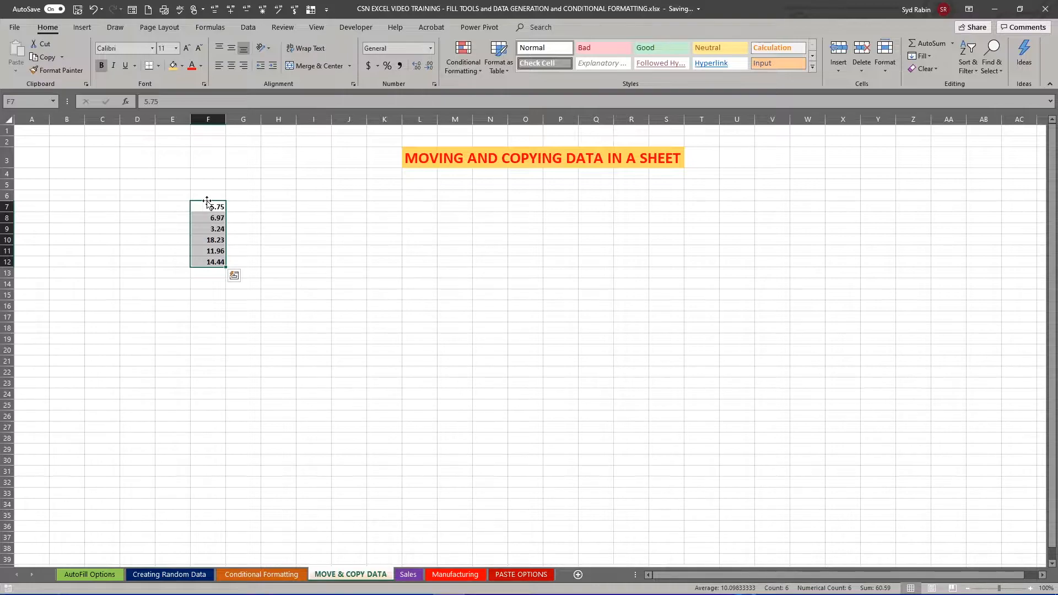
drag(207, 201, 303, 204)
key(ctrl)
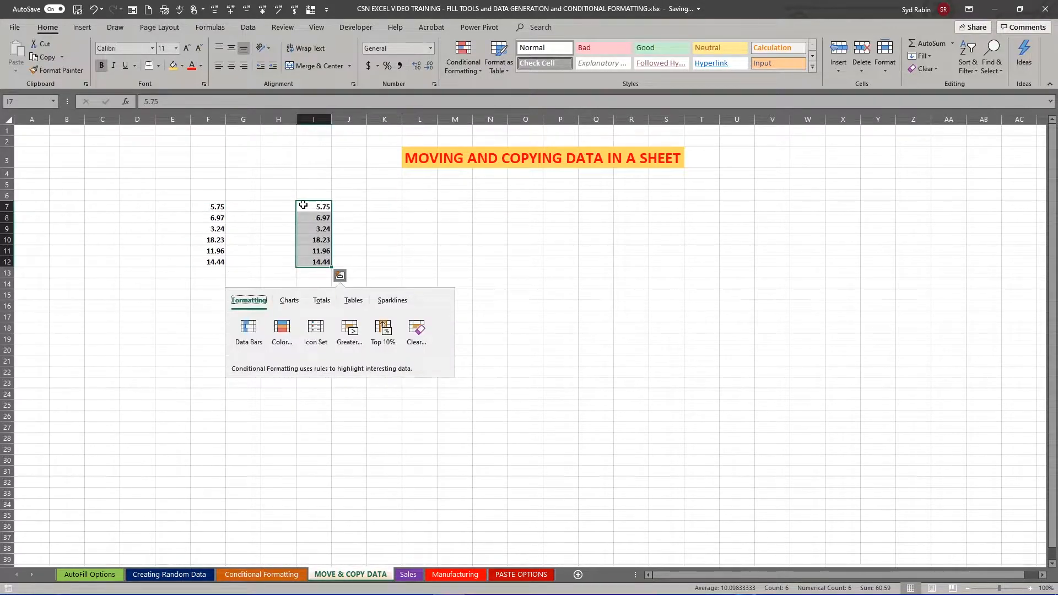
click(302, 173)
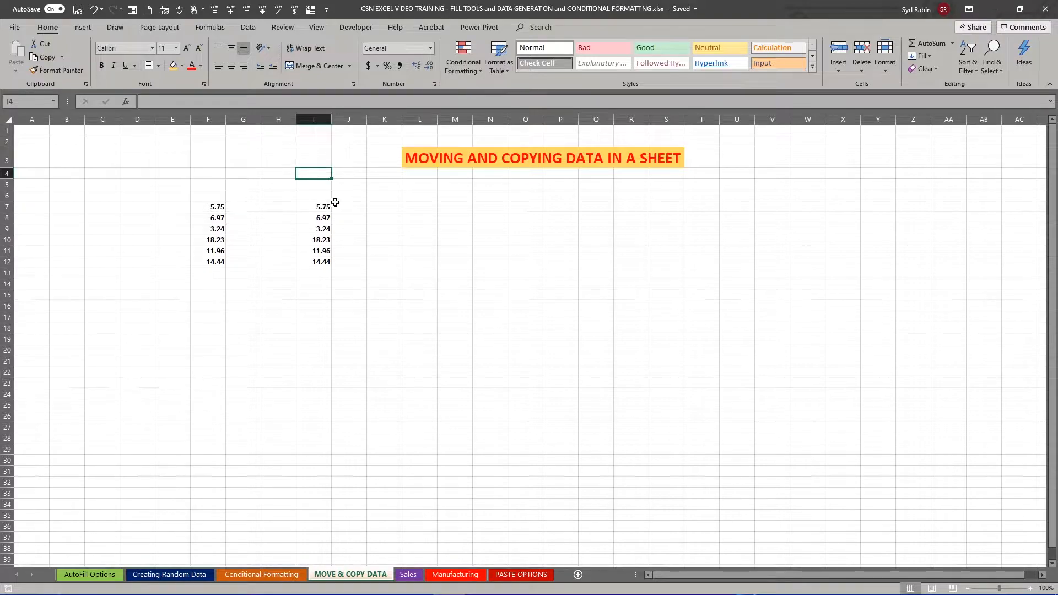
drag(312, 205, 324, 262)
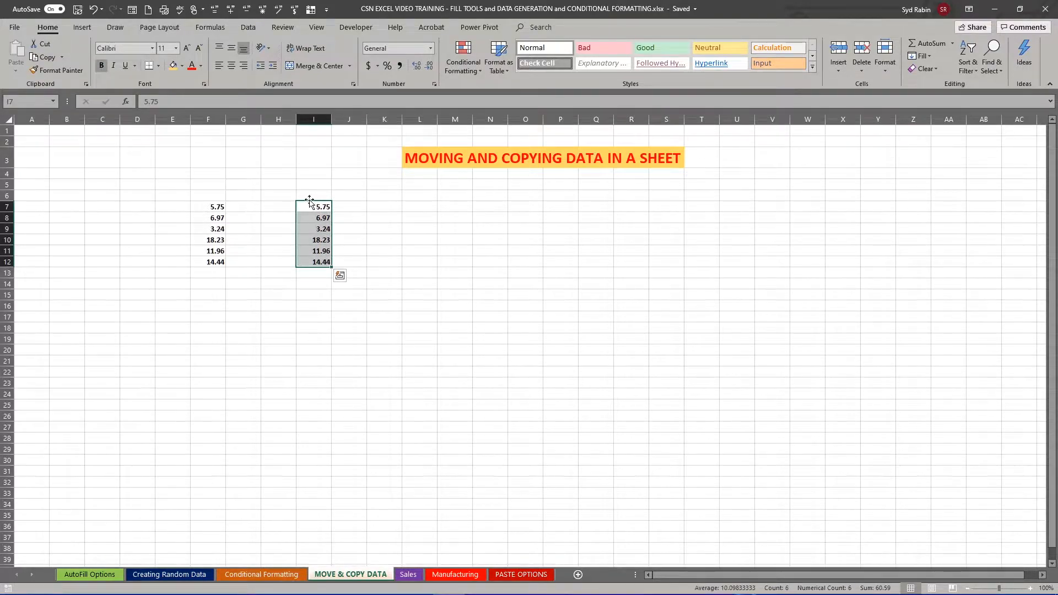
drag(310, 203, 591, 428)
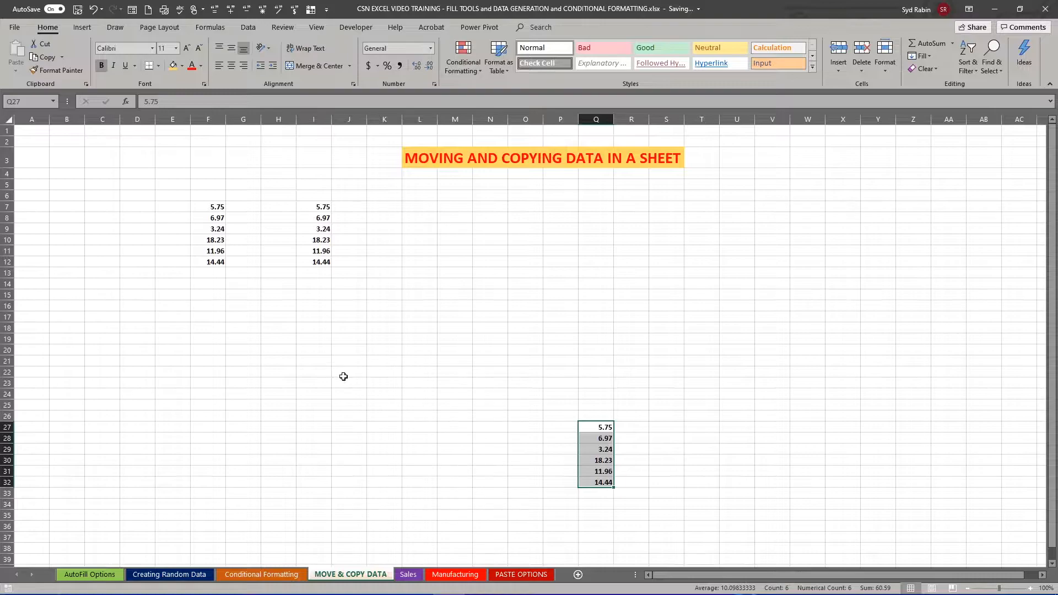
Step: Examine the regional plant sales and the total manufacturing sales cell on the Manufacturing sheet
click(408, 574)
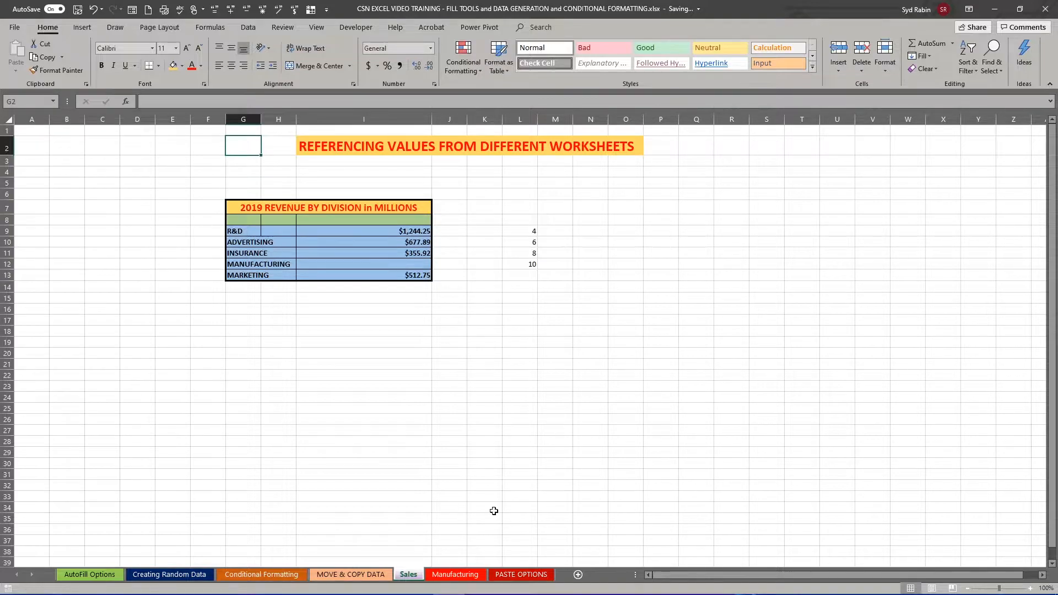
click(461, 577)
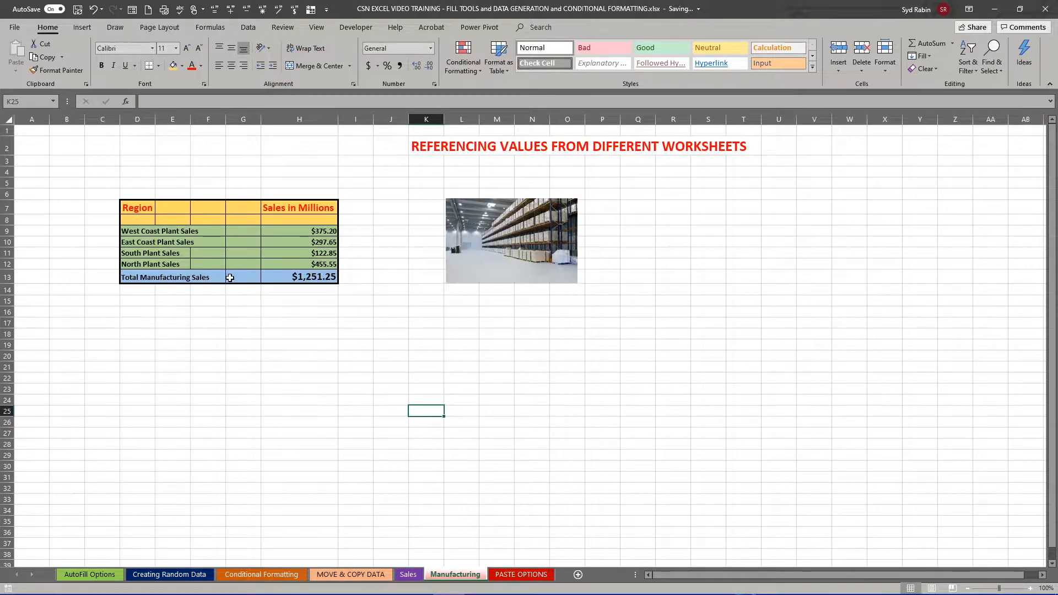
drag(143, 230, 170, 264)
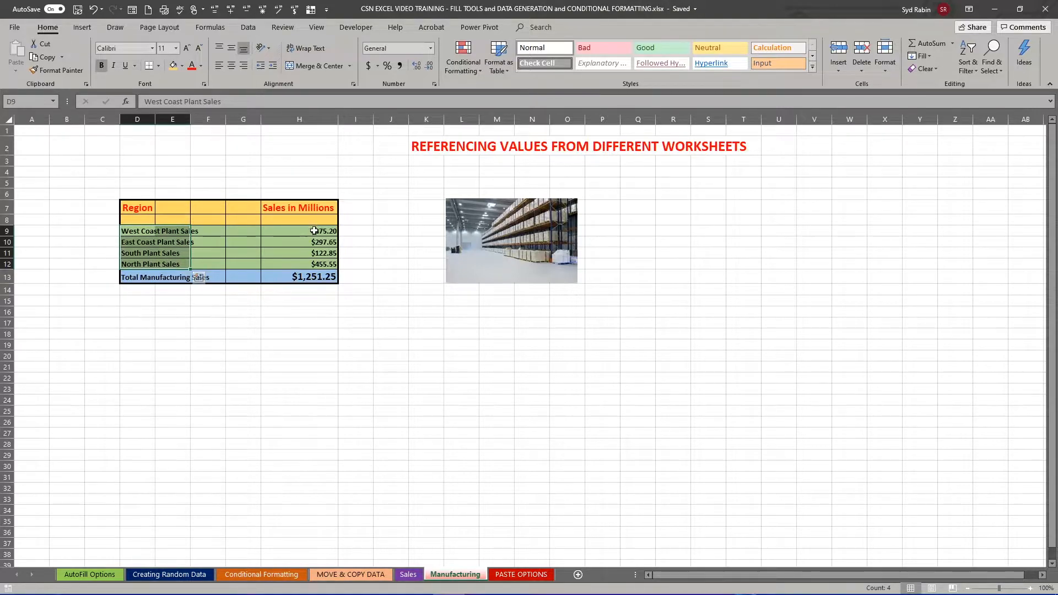
drag(317, 230, 320, 265)
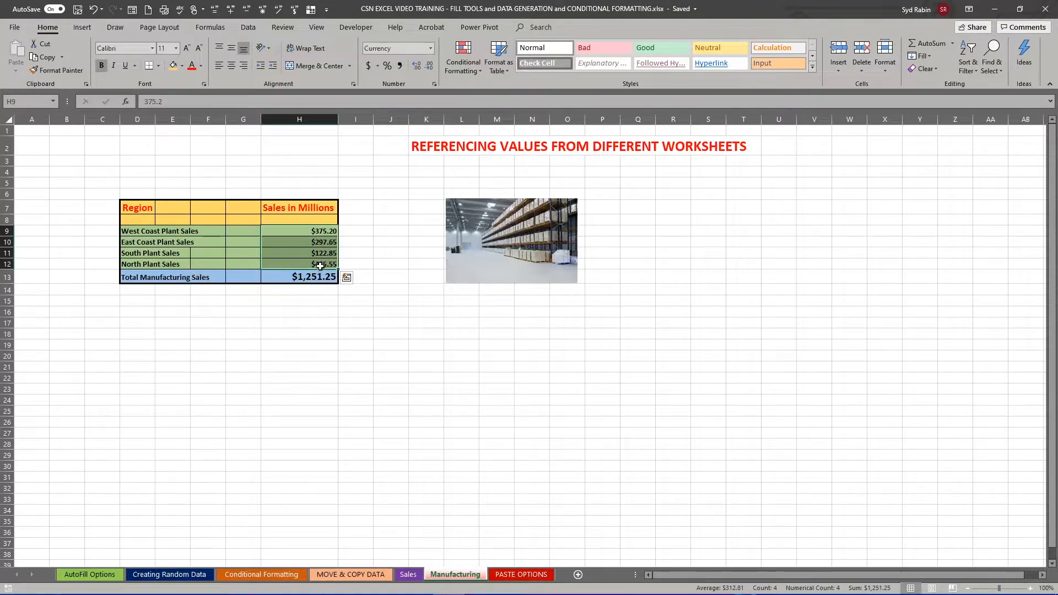
click(320, 274)
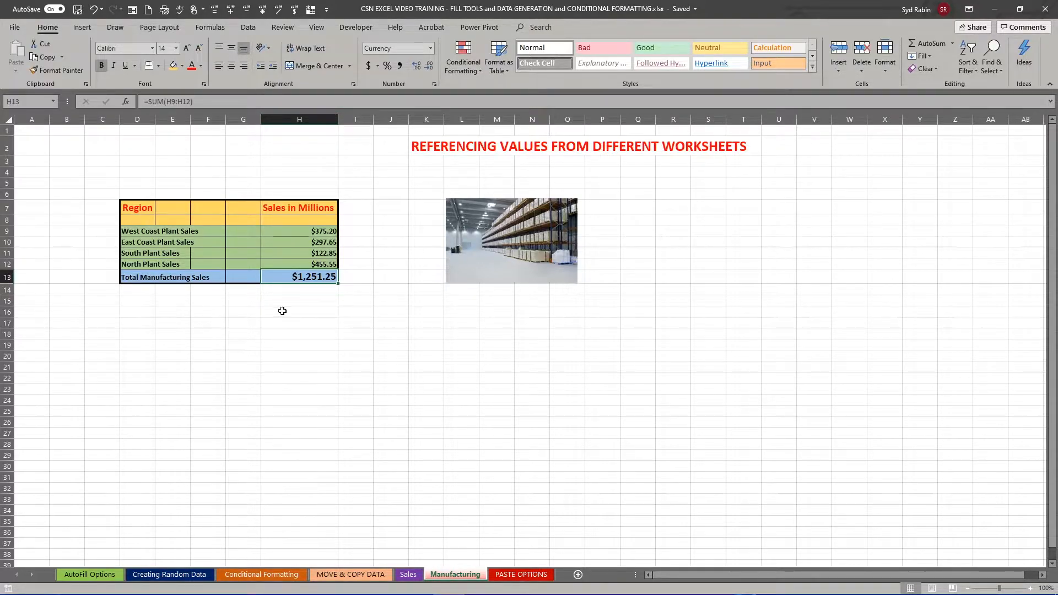
Step: Fill the Manufacturing revenue cell I12 on the Sales sheet with =MANUFACTURING!H13 and compare it with the source total
click(407, 574)
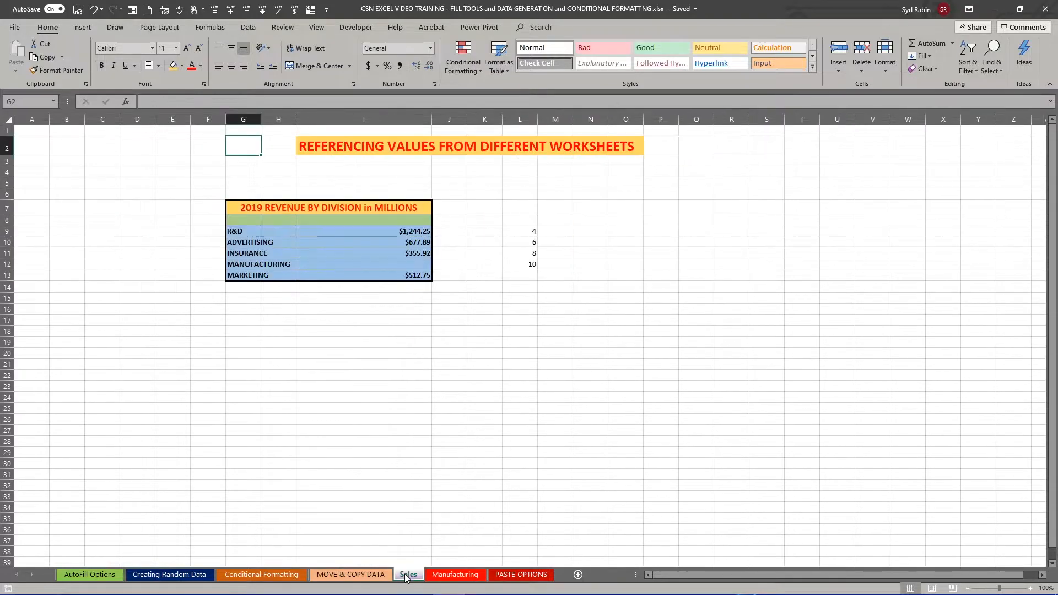
click(403, 265)
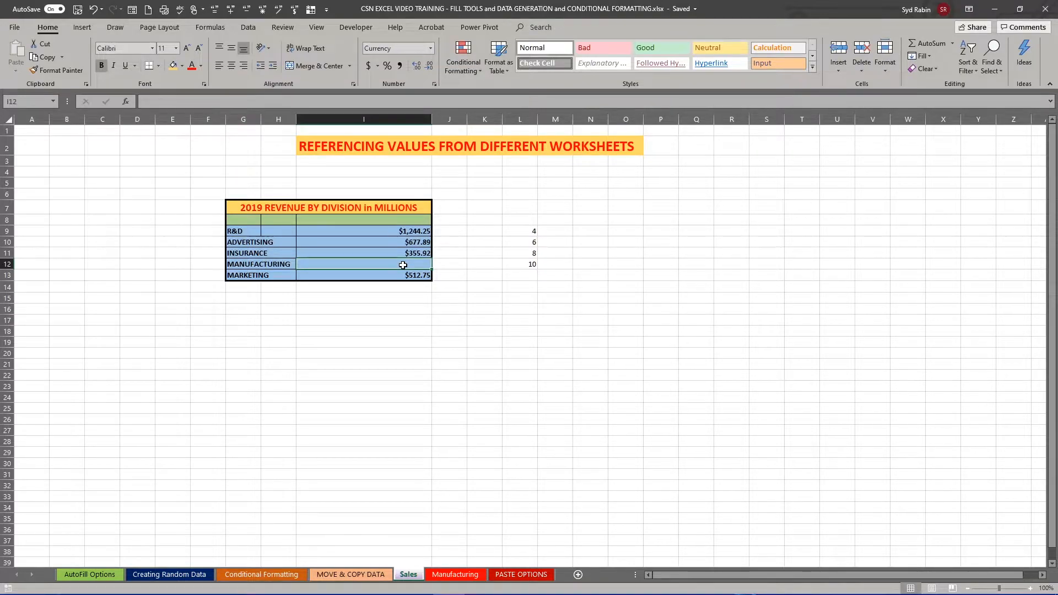
text(=)
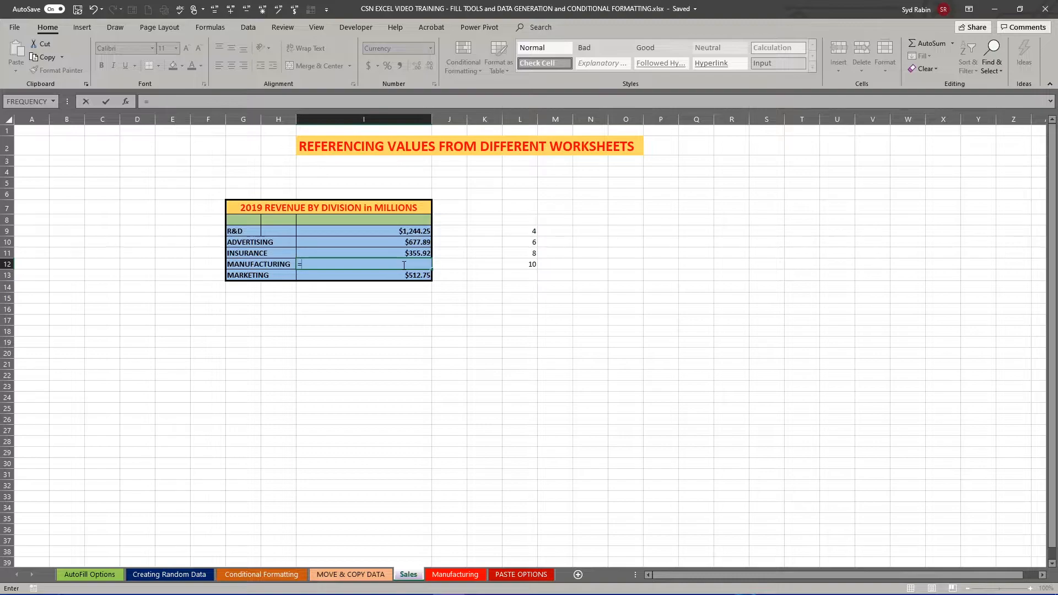
text(a)
key(BackSpace)
text(MANUFACTURING)
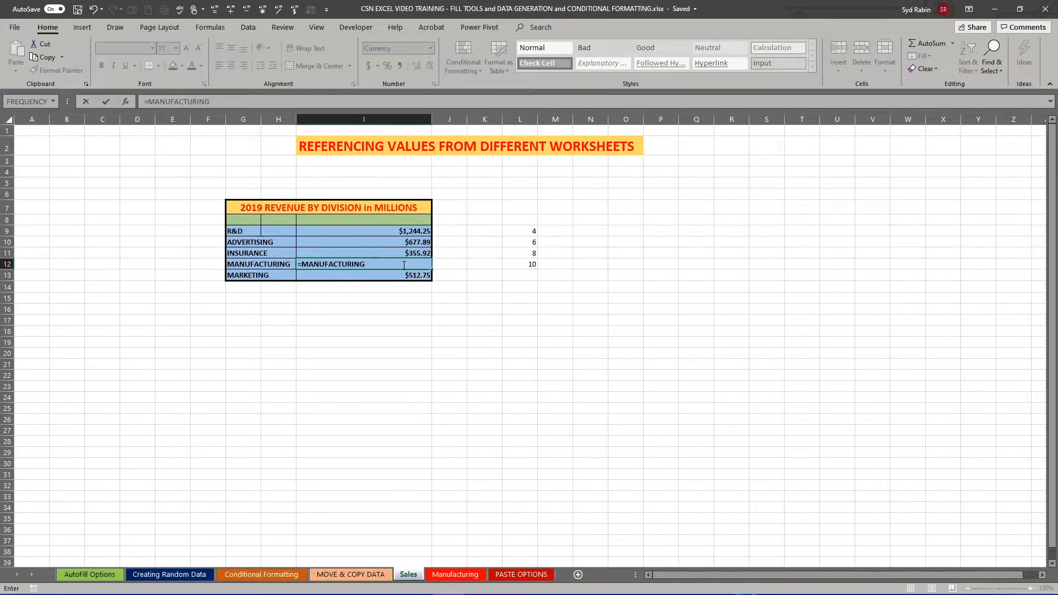
text(!)
text(H13)
key(Return)
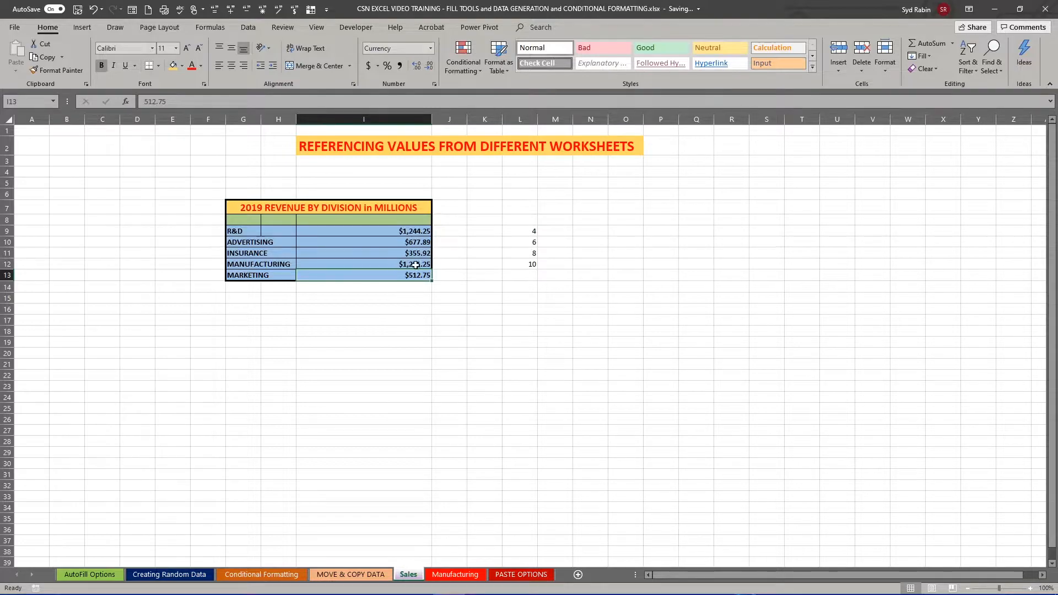
click(457, 574)
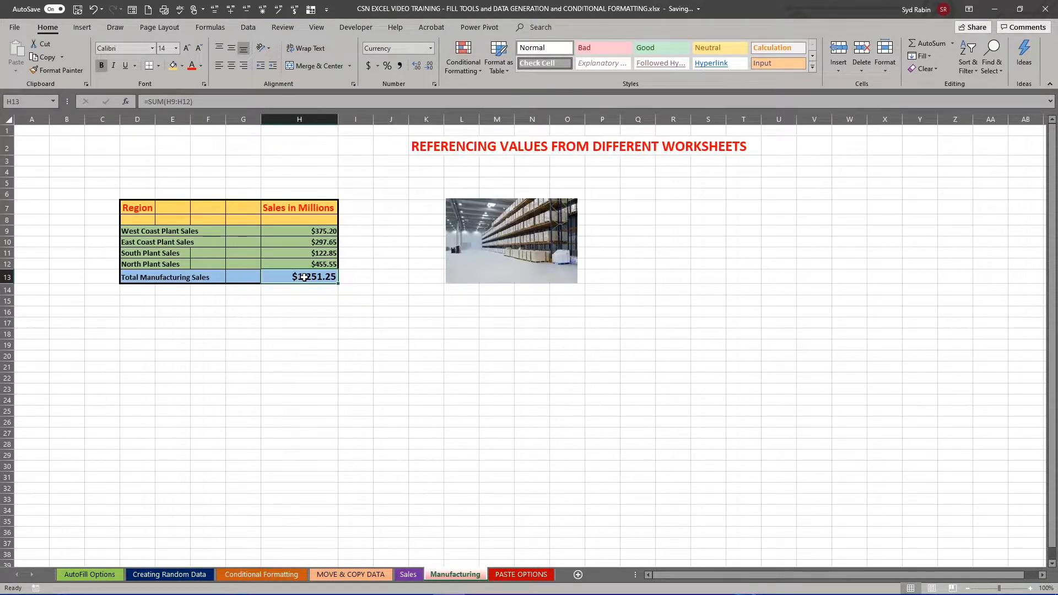
click(408, 575)
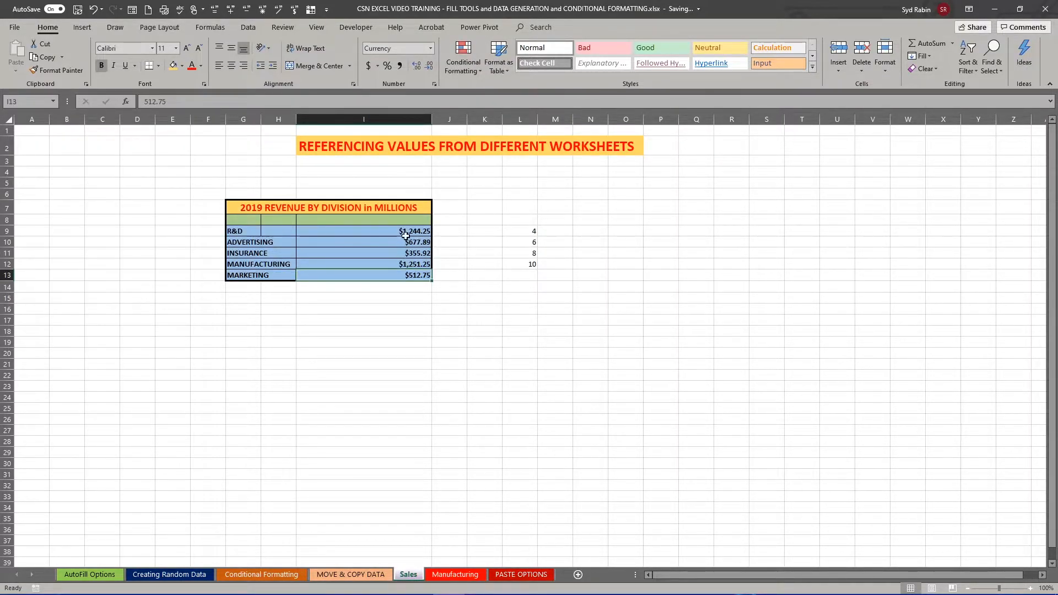
Step: Total the division revenues in cell I14 with =SUM(I9:I13) and make the total bold
click(383, 286)
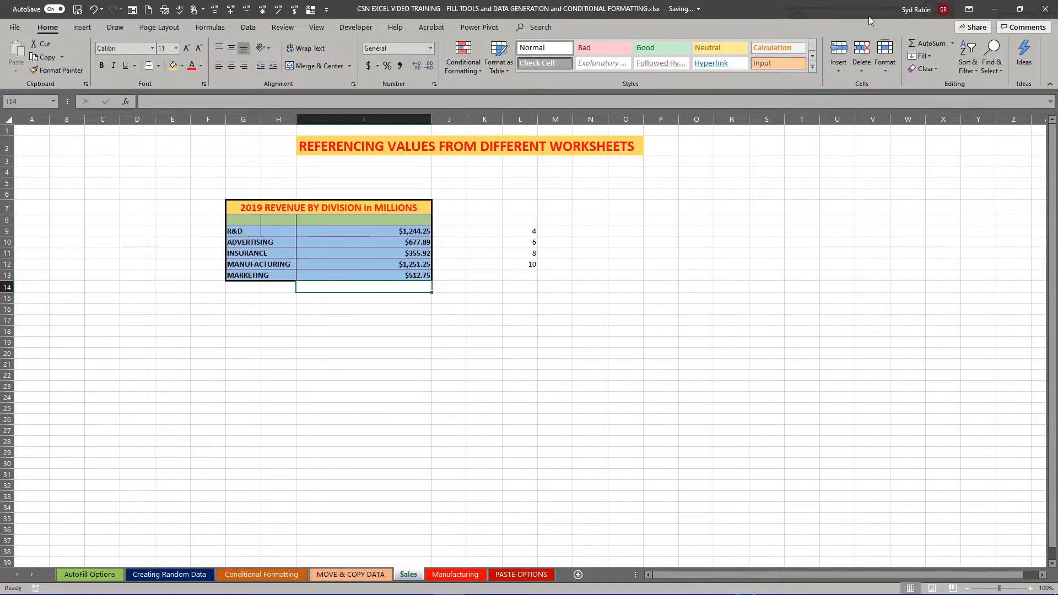
click(930, 44)
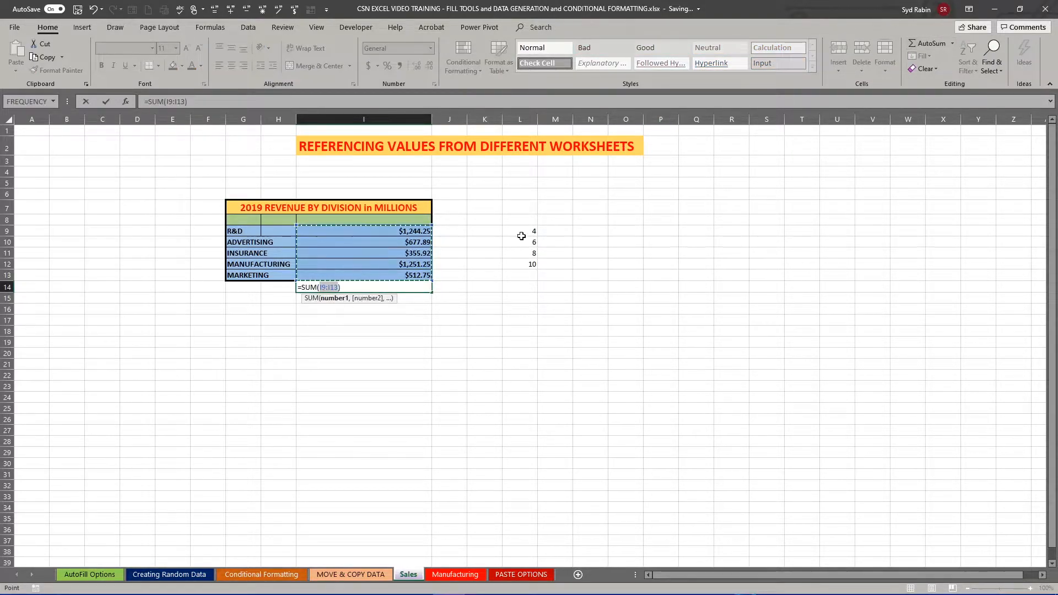
key(Return)
click(404, 287)
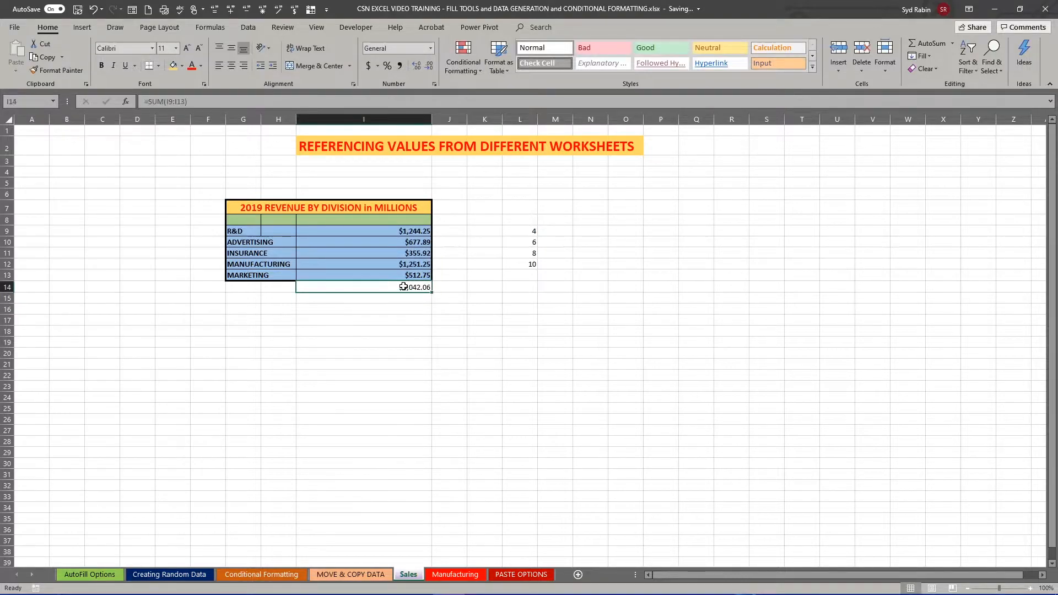
click(102, 65)
Step: Copy the formatting of the Marketing revenue cell I13 onto the total in I14 with Format Painter
click(371, 277)
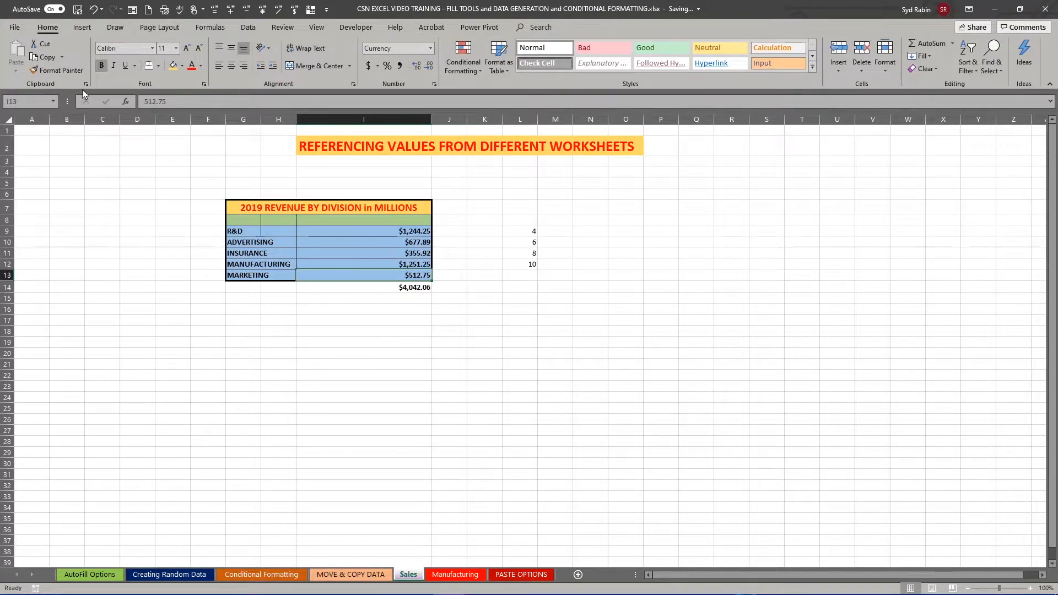
click(56, 70)
click(328, 275)
click(328, 285)
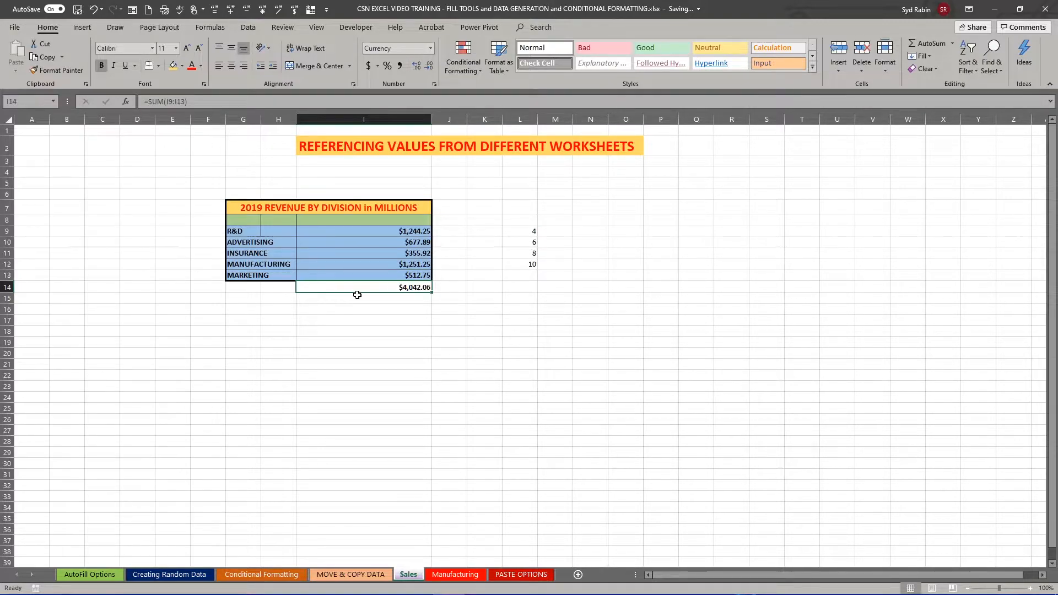
click(358, 274)
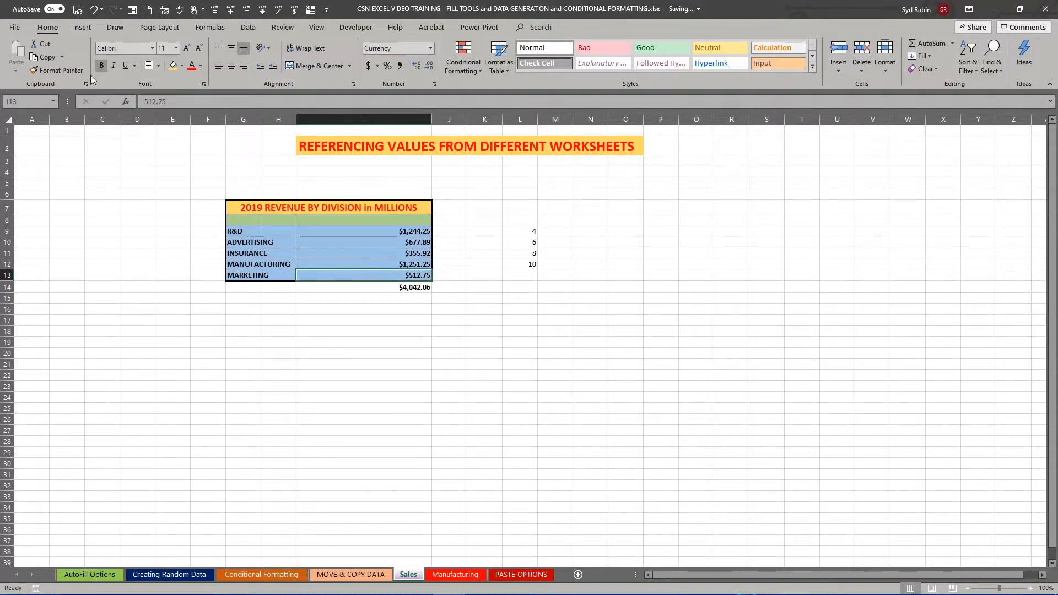
click(57, 69)
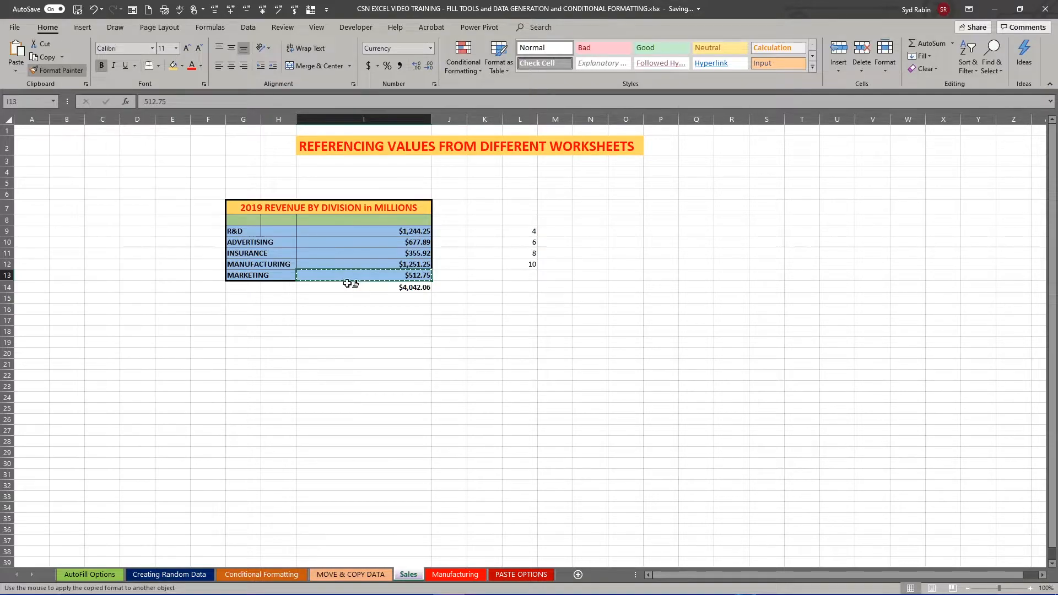
click(348, 284)
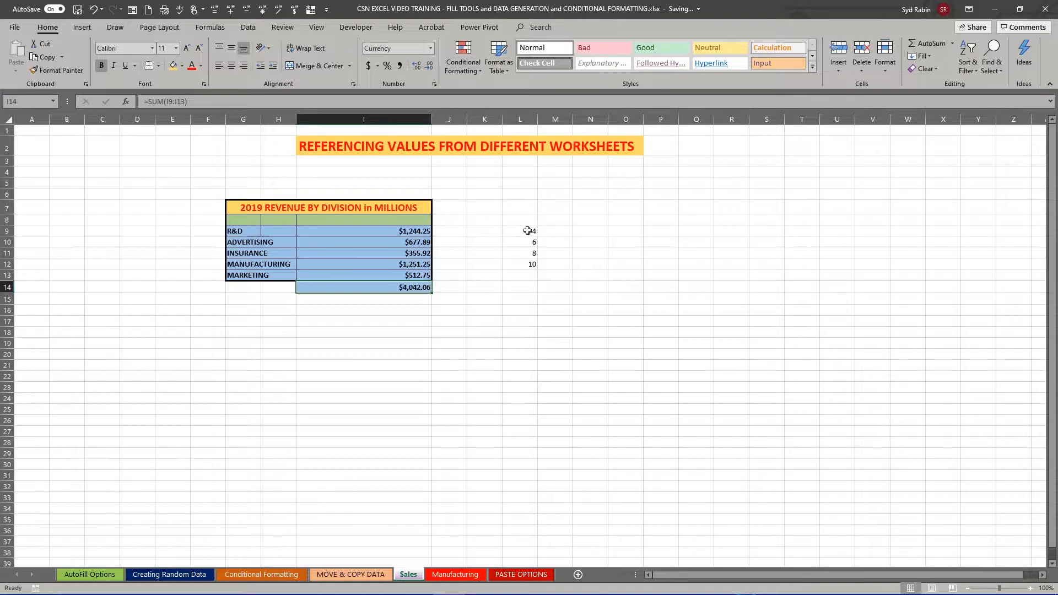
Step: Multiply L9 by the West Coast plant sales in cell M9 of the Sales sheet with =L9*MANUFACTURING!H9
click(557, 232)
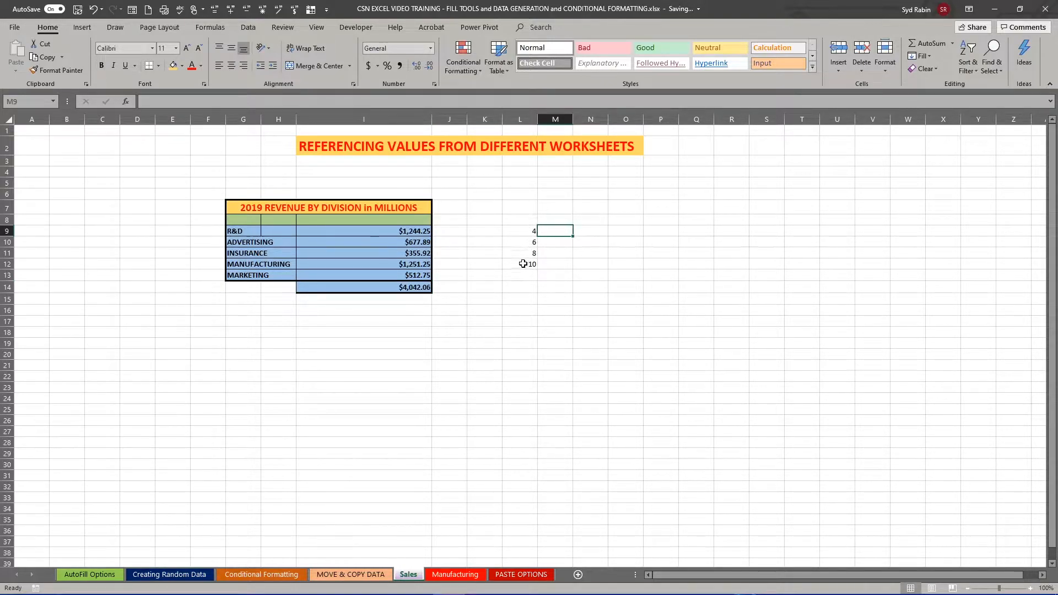
click(466, 576)
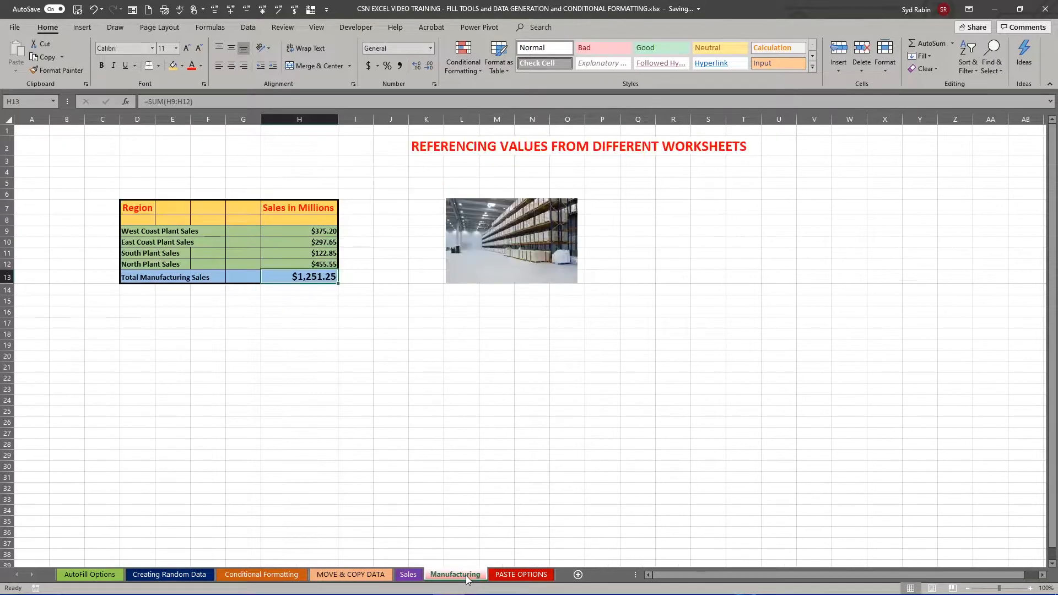
mouse_move(313, 232)
mouse_down()
mouse_move(316, 249)
mouse_move(311, 230)
mouse_up()
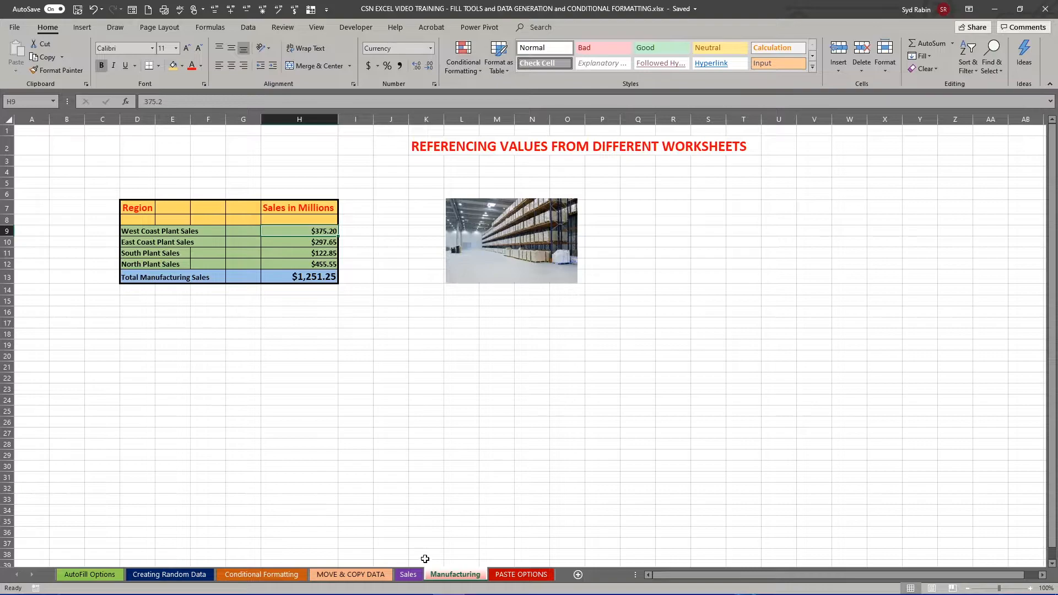
click(410, 575)
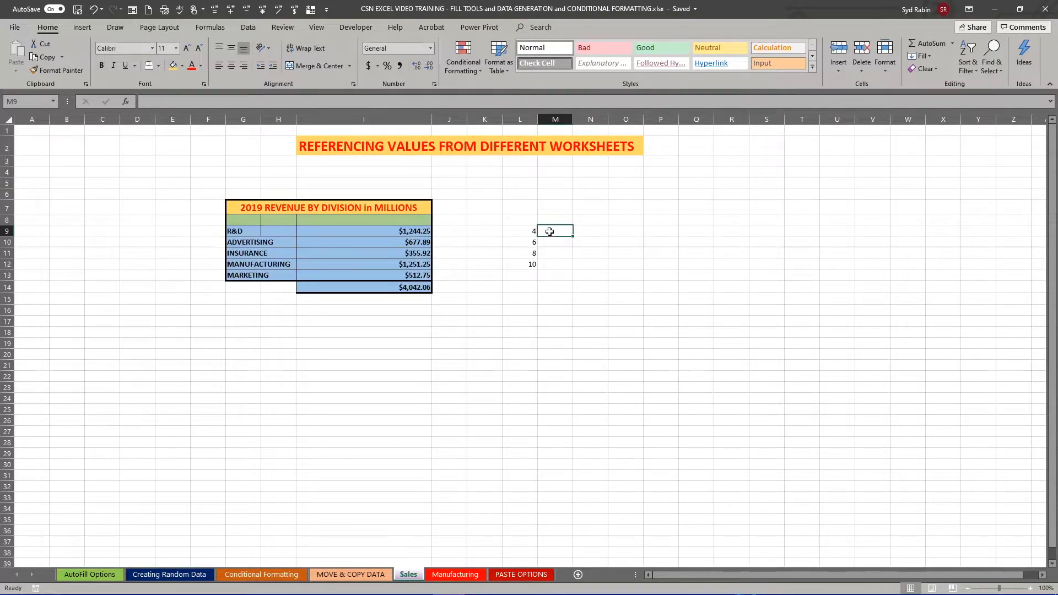
text(=)
click(521, 230)
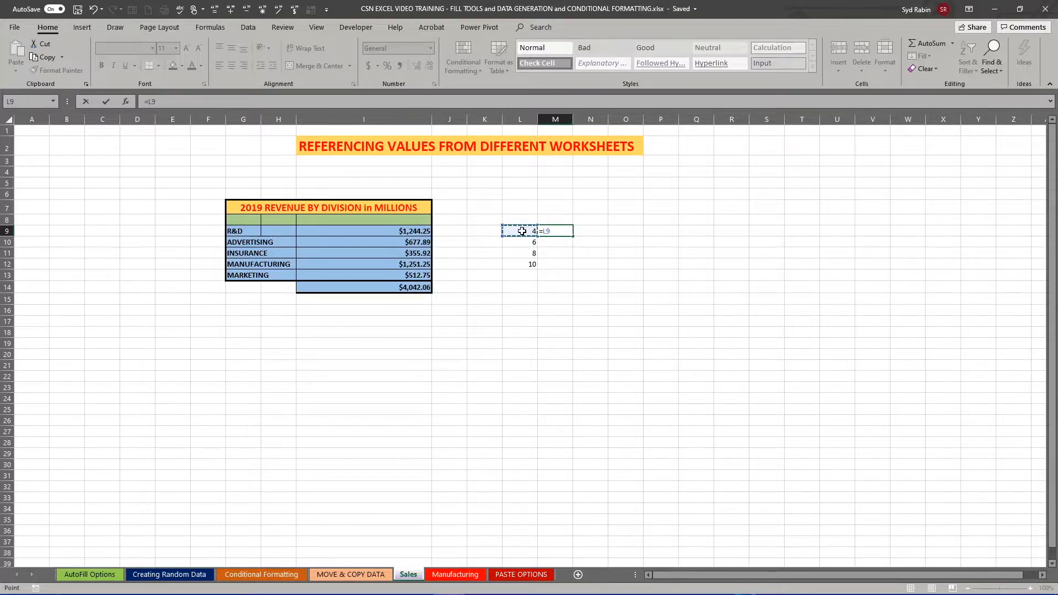
text(*MAN)
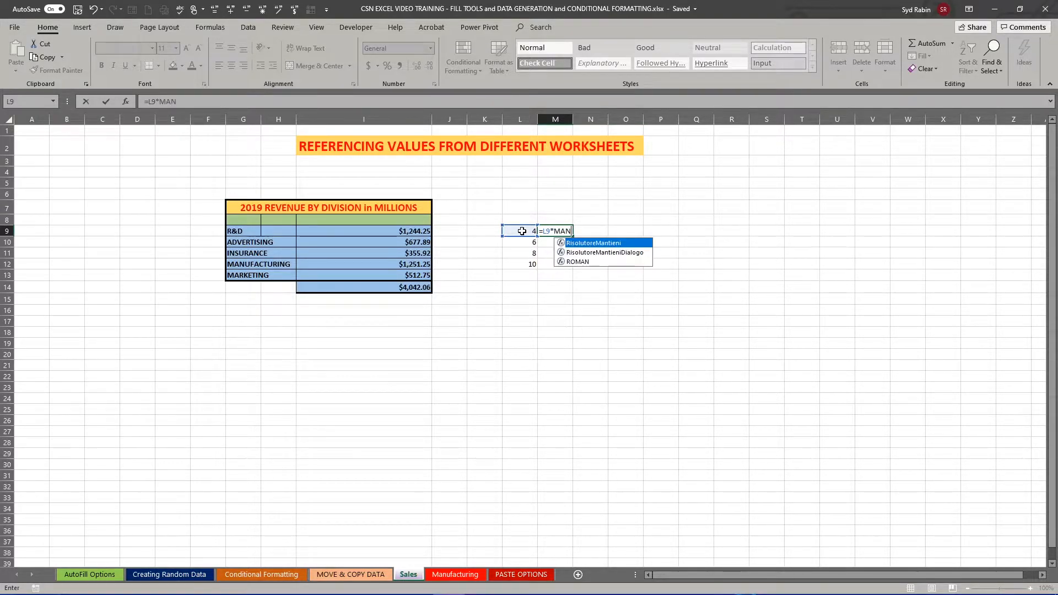
text(U)
text(FACTUIR)
text(RING)
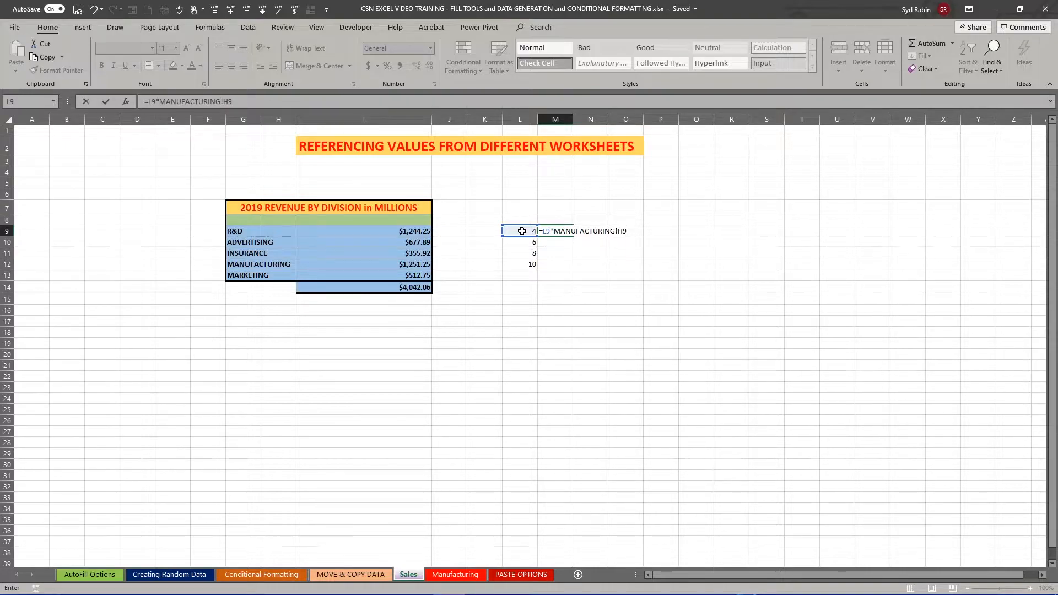
text(!H9)
key(Return)
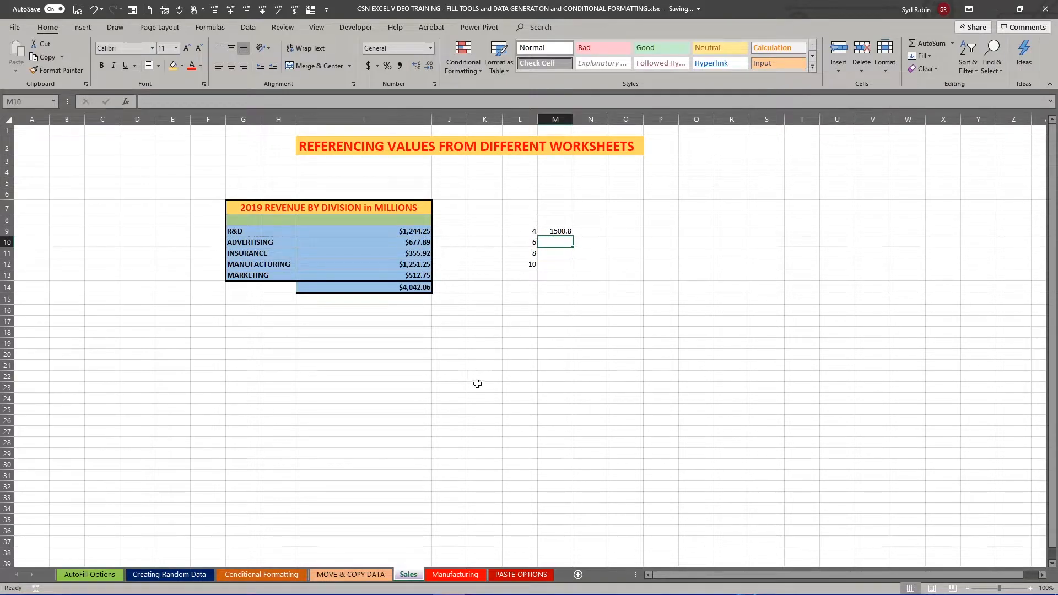
Step: Fill the M9 formula down through M12 and check row 10's factors on the Sales and Manufacturing sheets
click(444, 575)
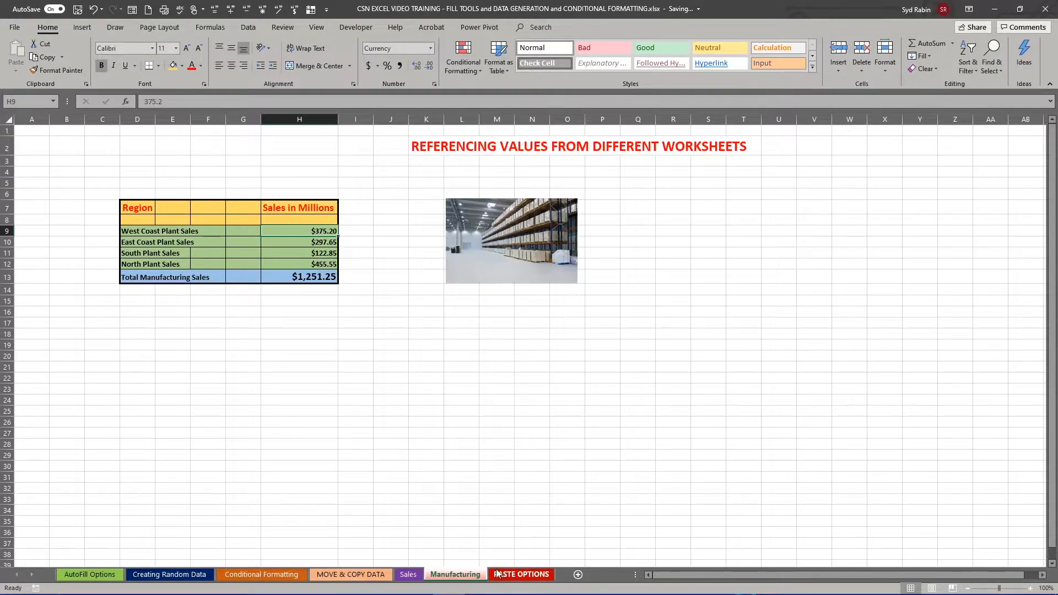
click(408, 574)
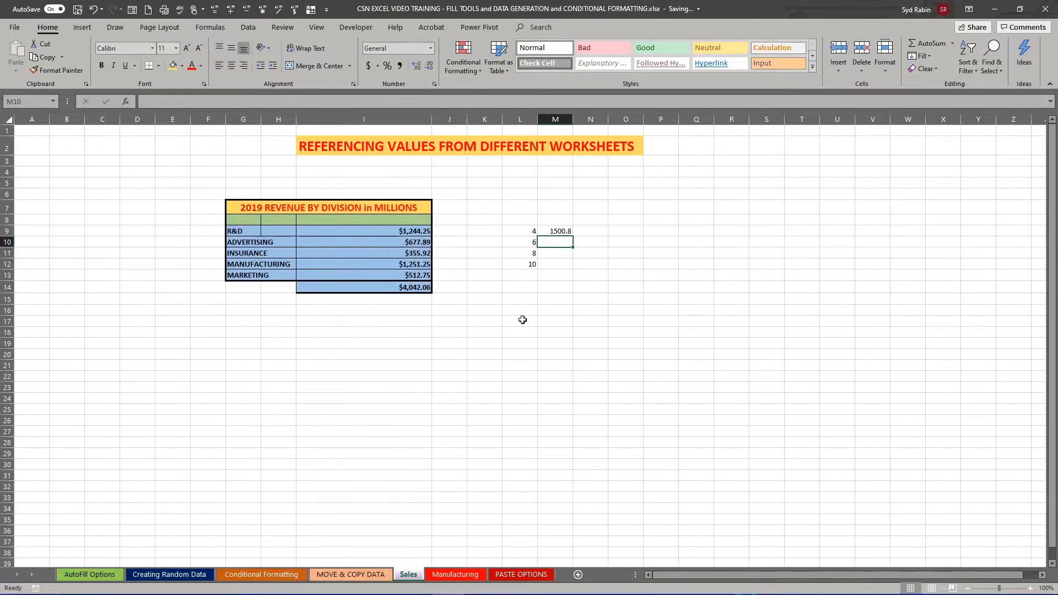
click(555, 231)
drag(573, 236, 569, 267)
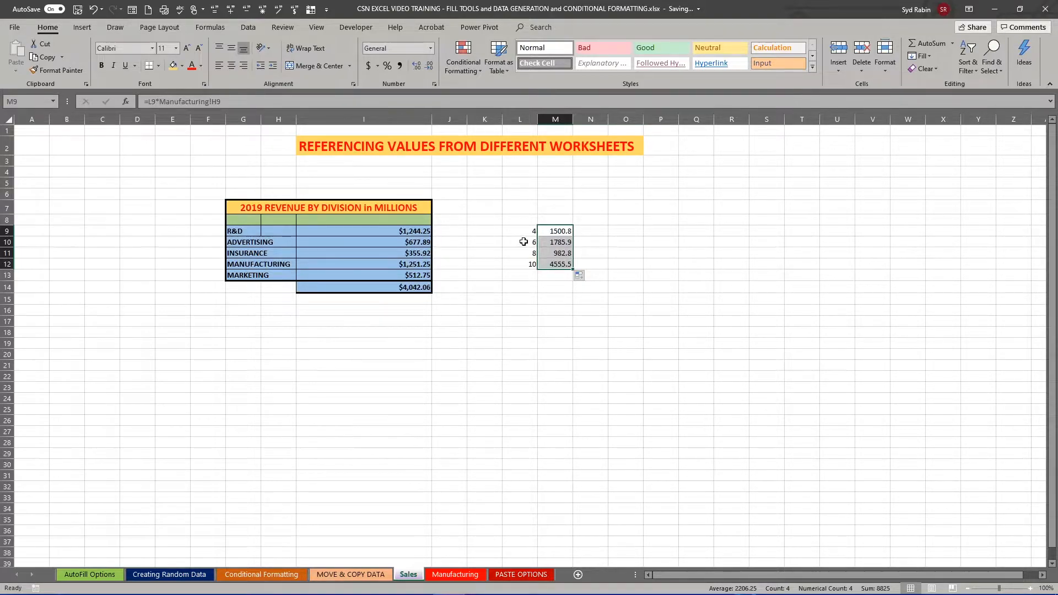
click(523, 241)
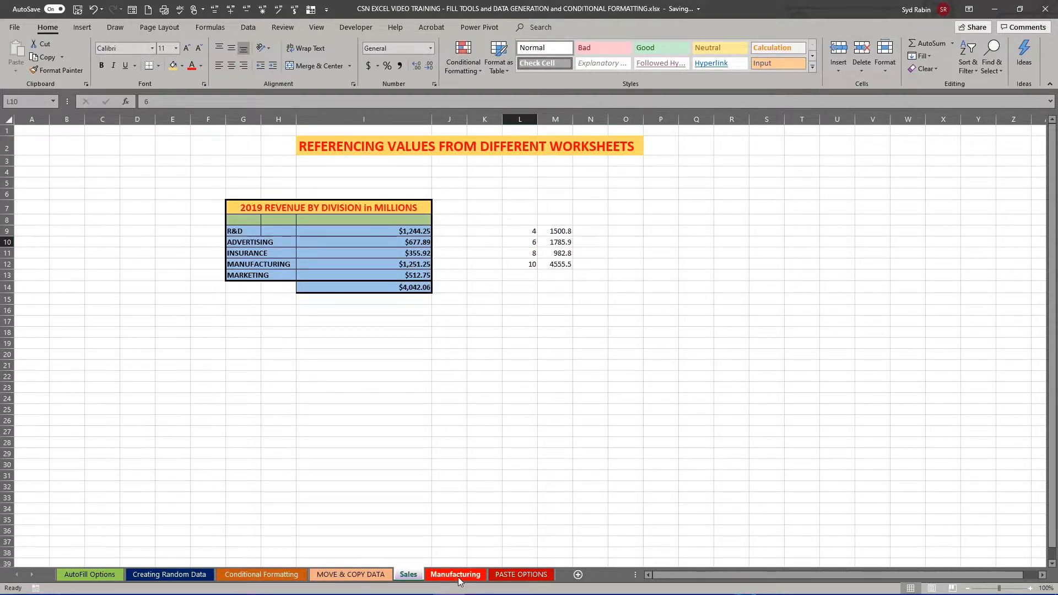
click(455, 574)
click(320, 243)
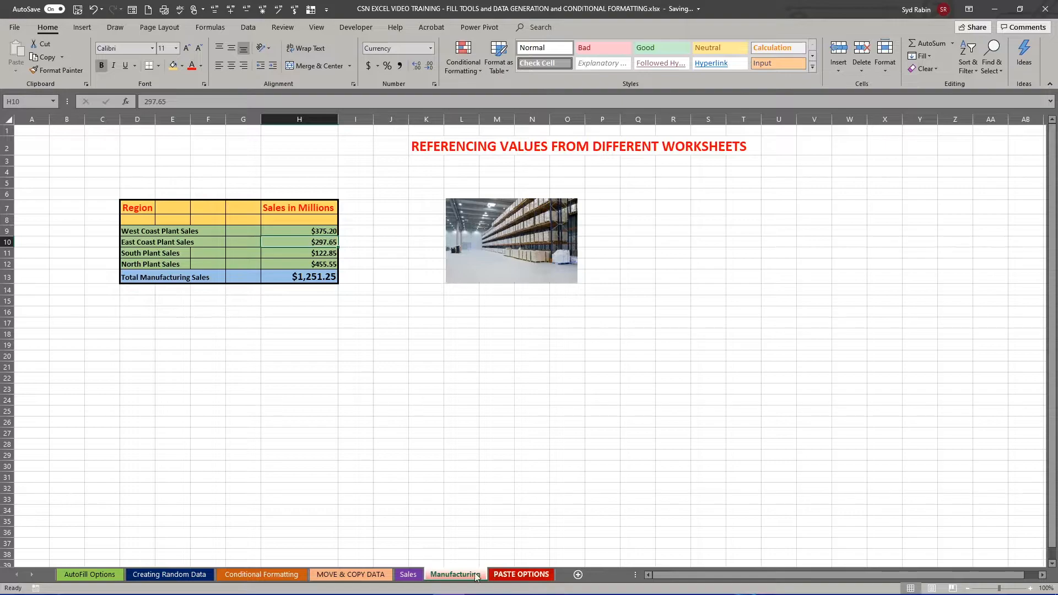
click(412, 576)
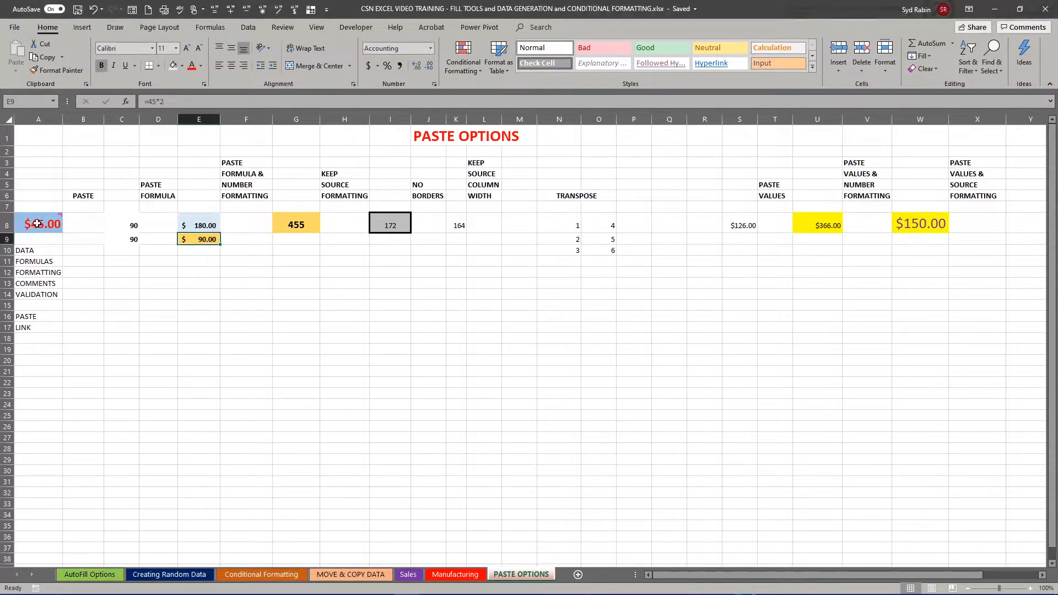
Step: Review the comment on cell A8 of the PASTE OPTIONS sheet and copy the cell into B8 with the standard Paste option
mouse_move(38, 227)
click(42, 196)
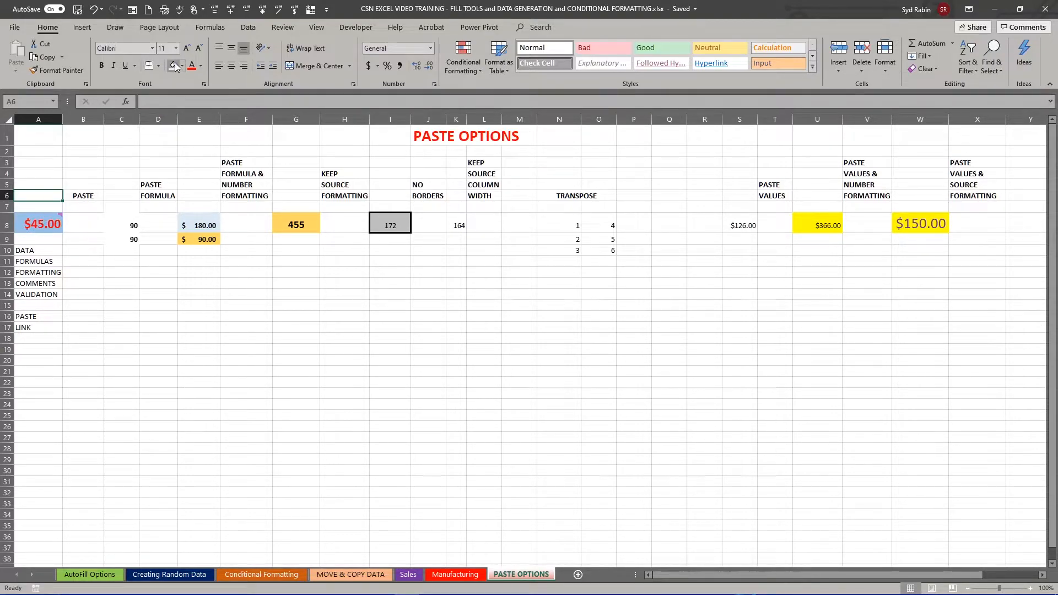
mouse_move(21, 219)
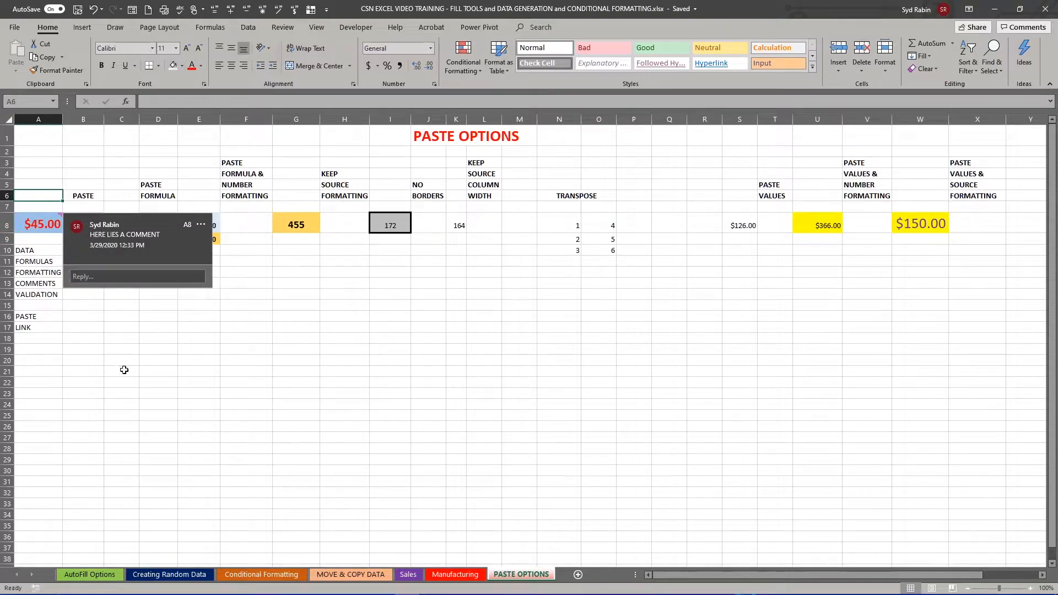
click(146, 382)
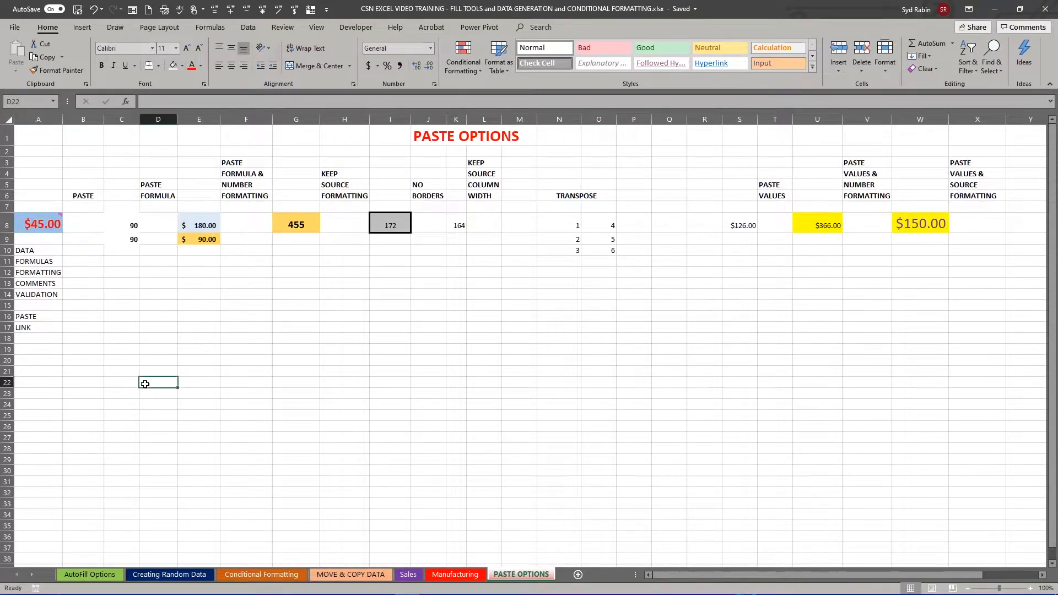
click(37, 222)
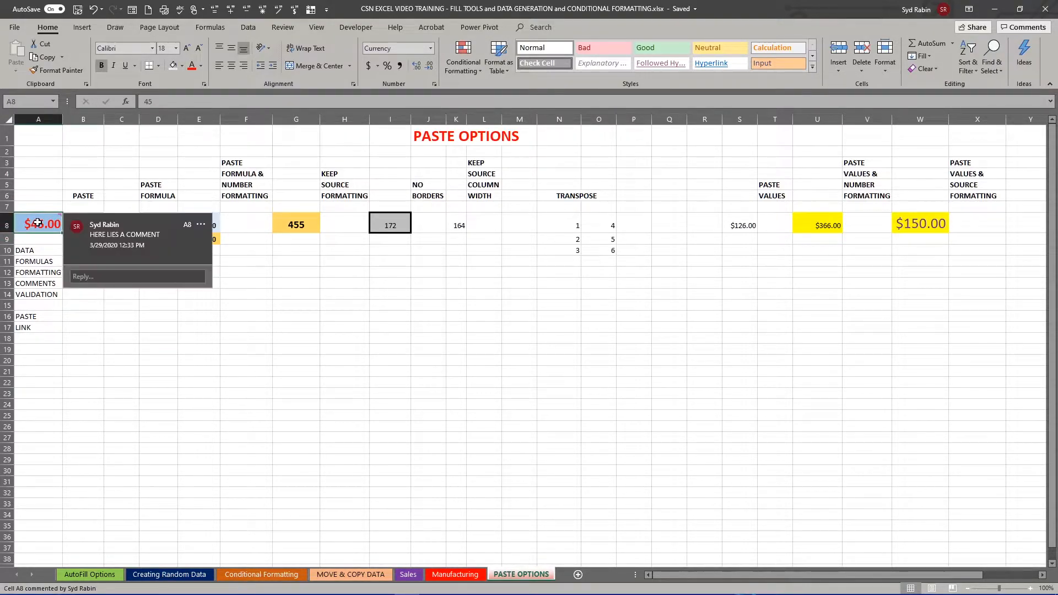
click(45, 58)
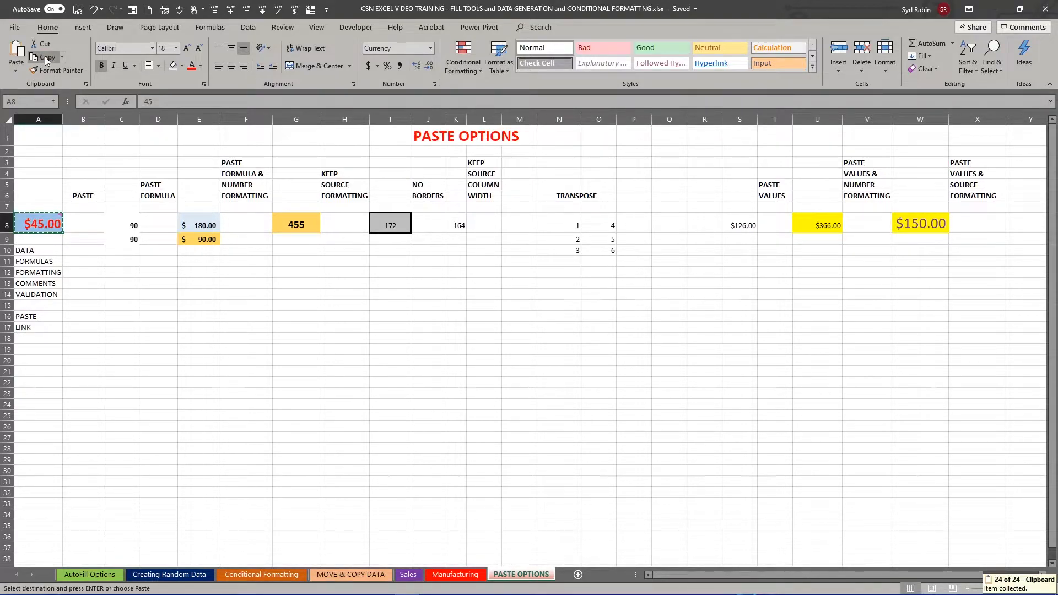
mouse_move(44, 227)
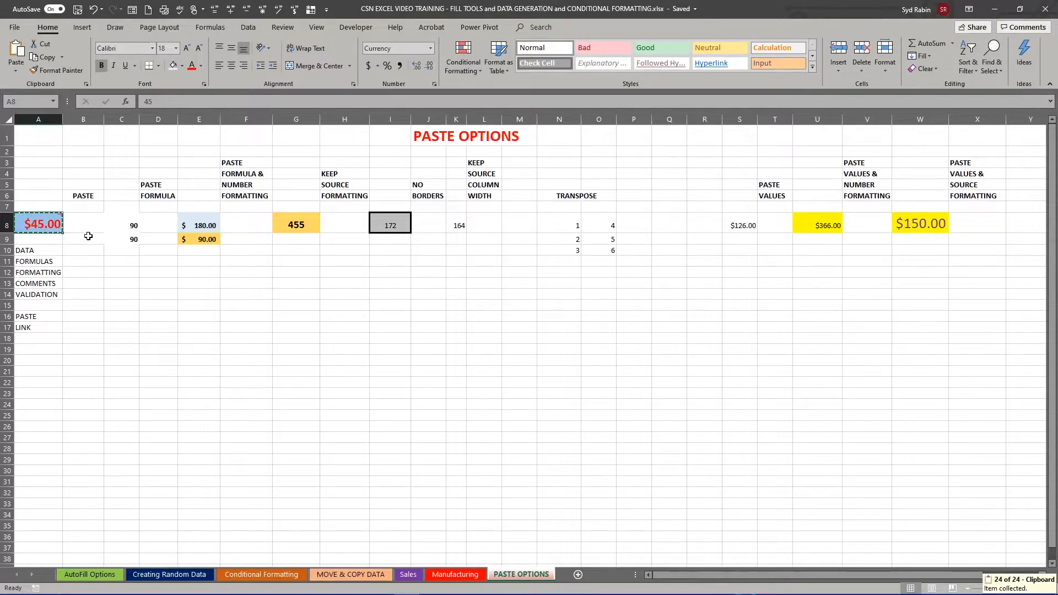
click(85, 221)
right_click(86, 222)
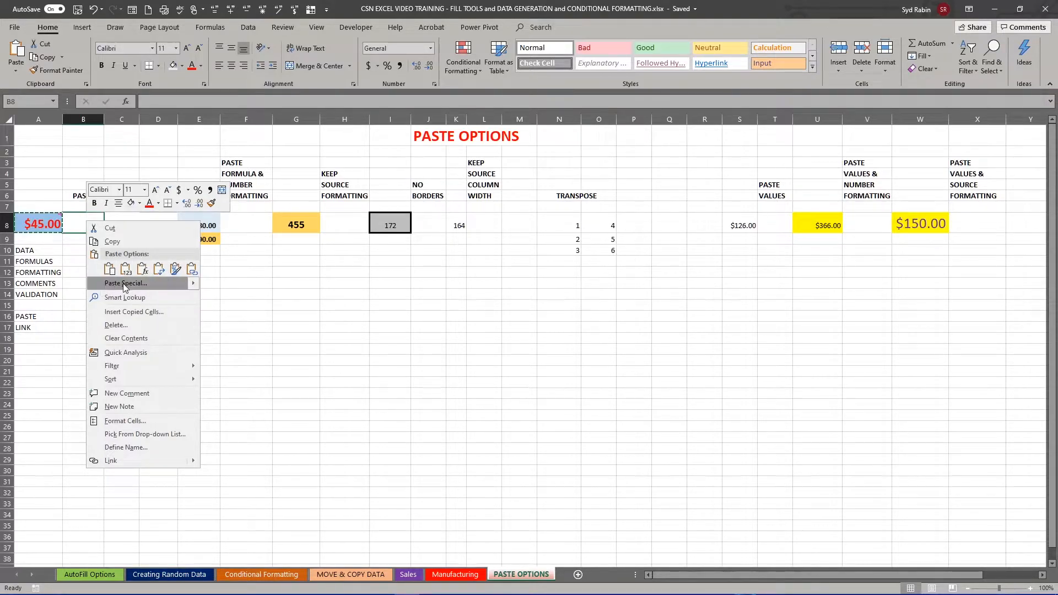
click(231, 306)
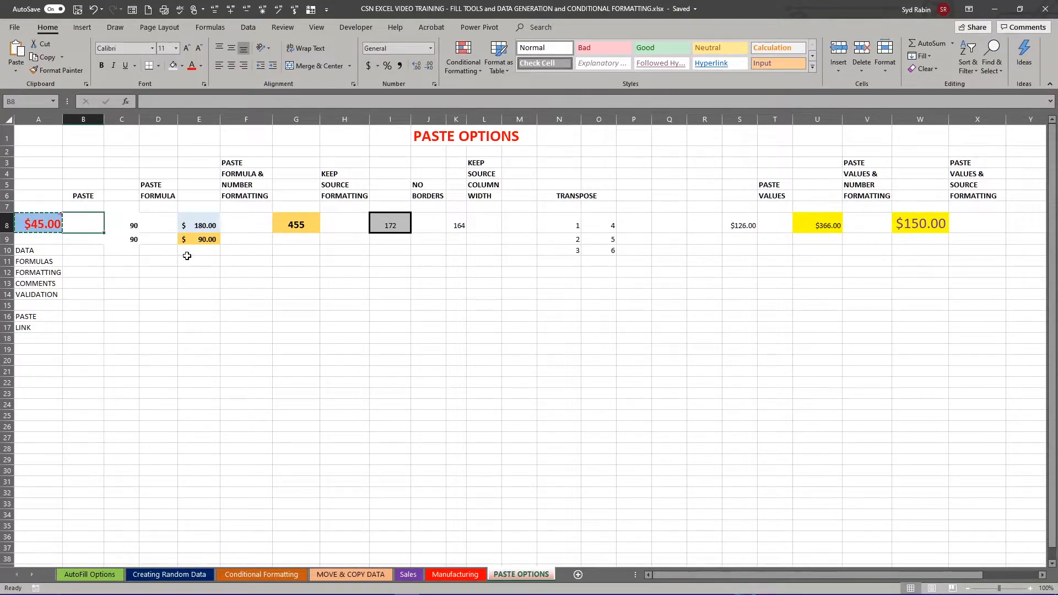
click(16, 71)
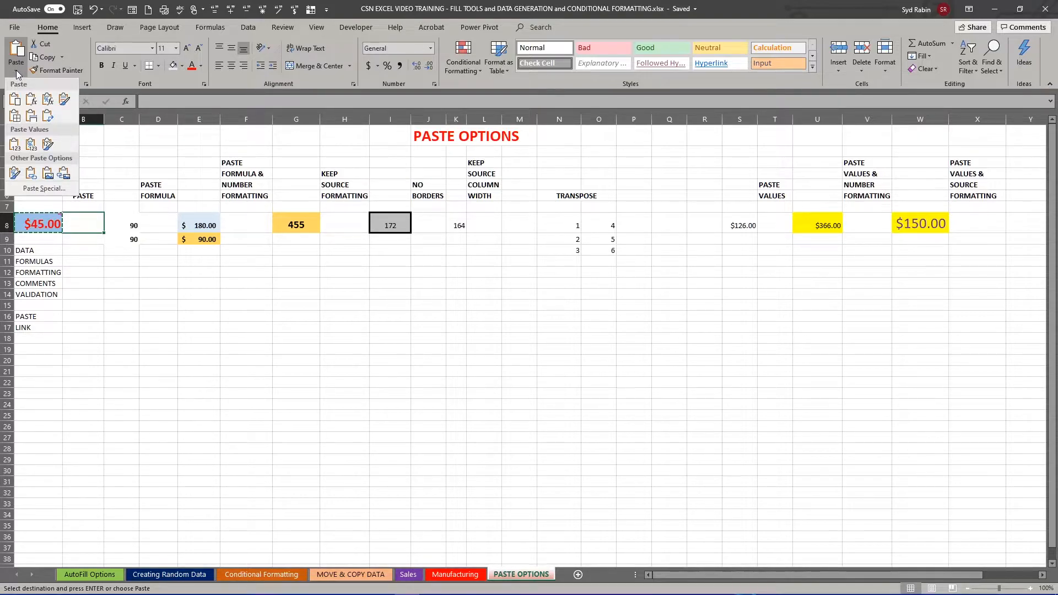
click(15, 101)
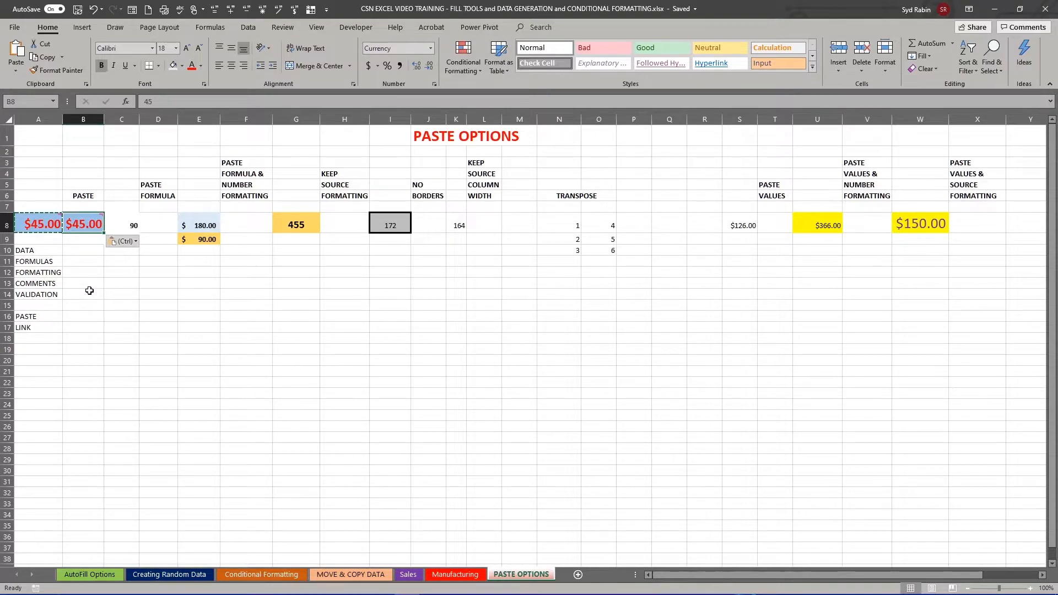
Step: Copy cell C8 and paste only its formula into D8
click(128, 224)
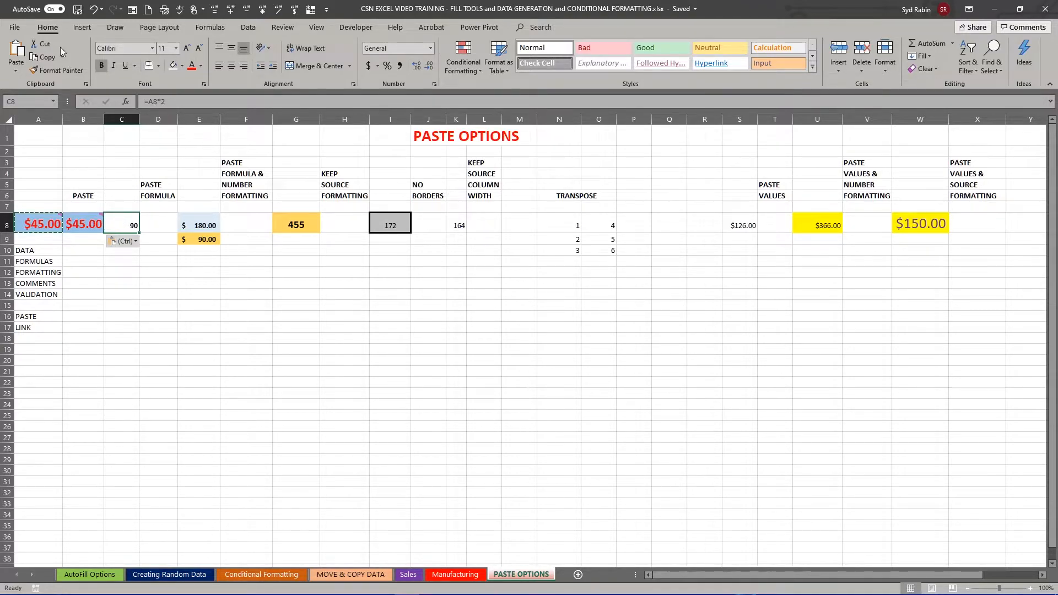
click(49, 55)
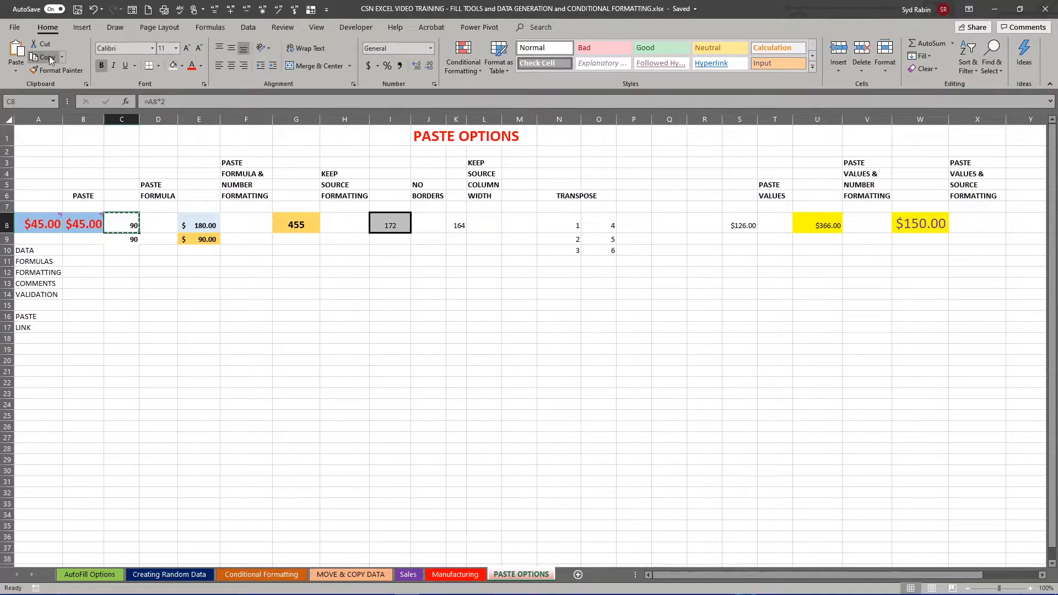
click(161, 226)
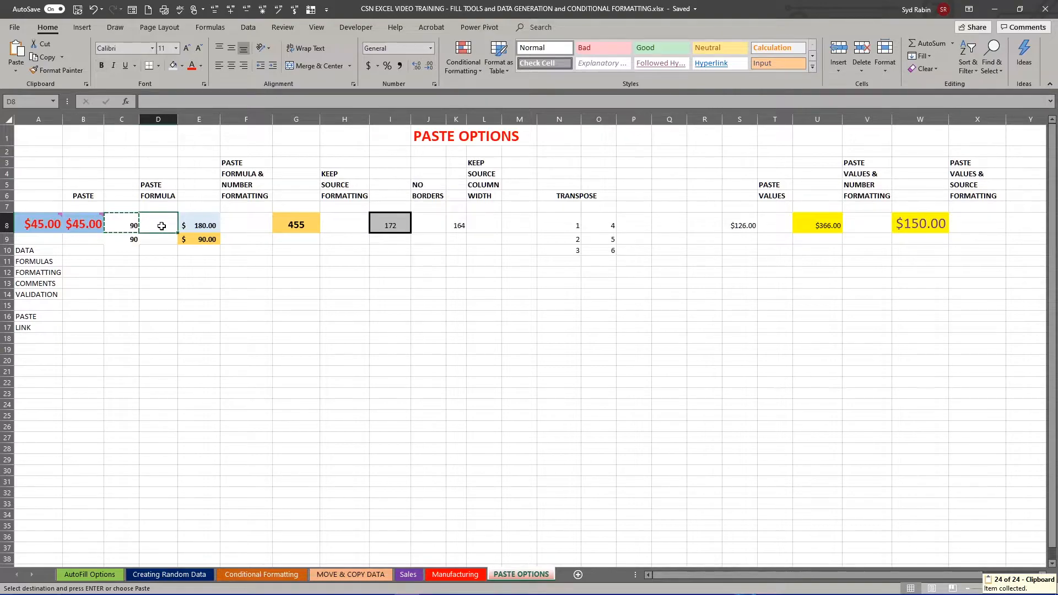
click(15, 72)
click(31, 100)
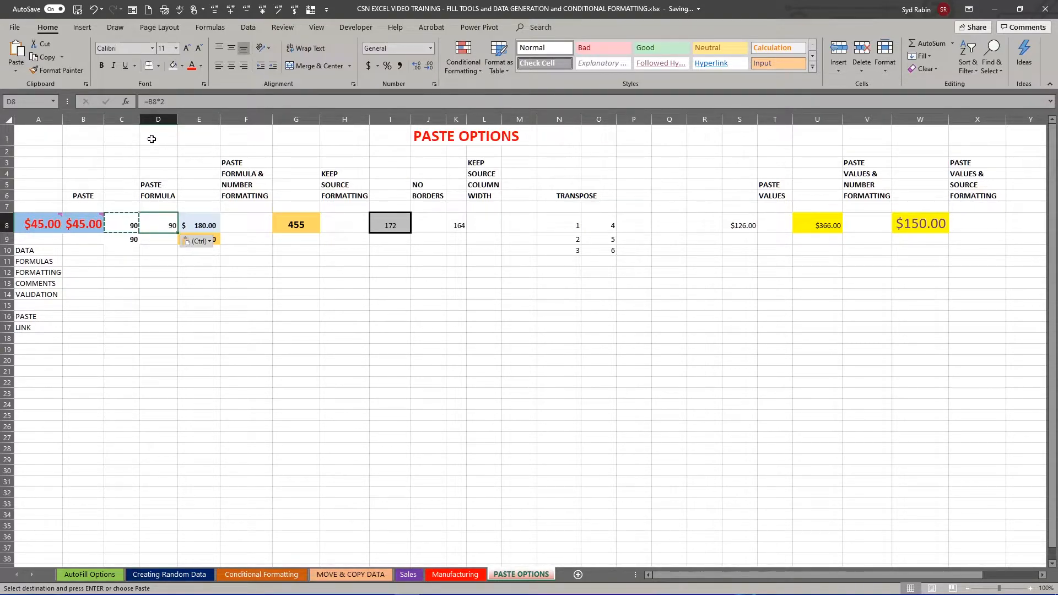
Step: Compare the formulas in C8 and D8 with the cells they reference, and clear the copy selection
click(123, 224)
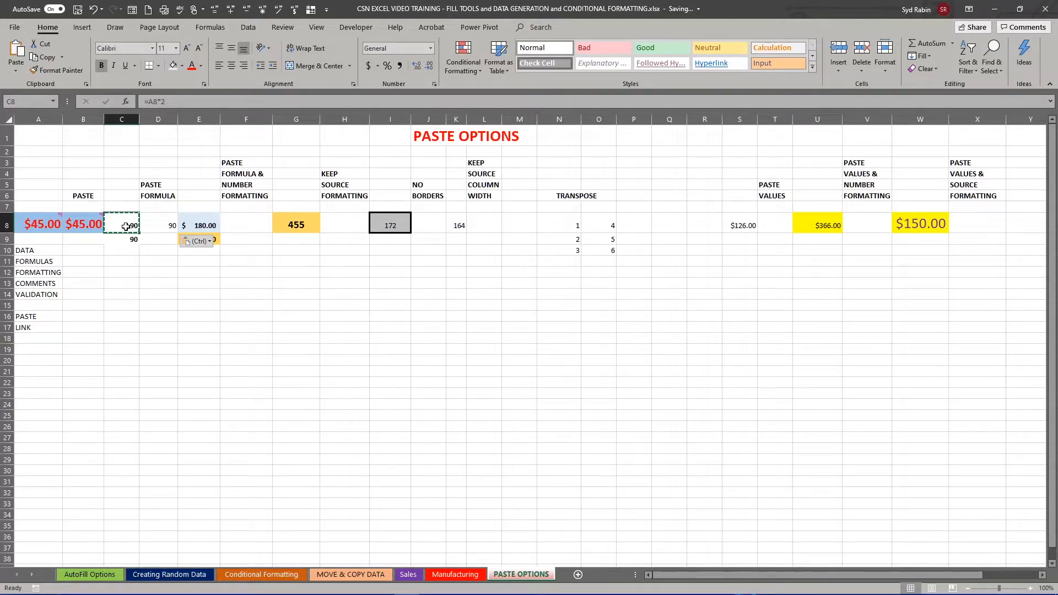
mouse_move(41, 221)
click(163, 226)
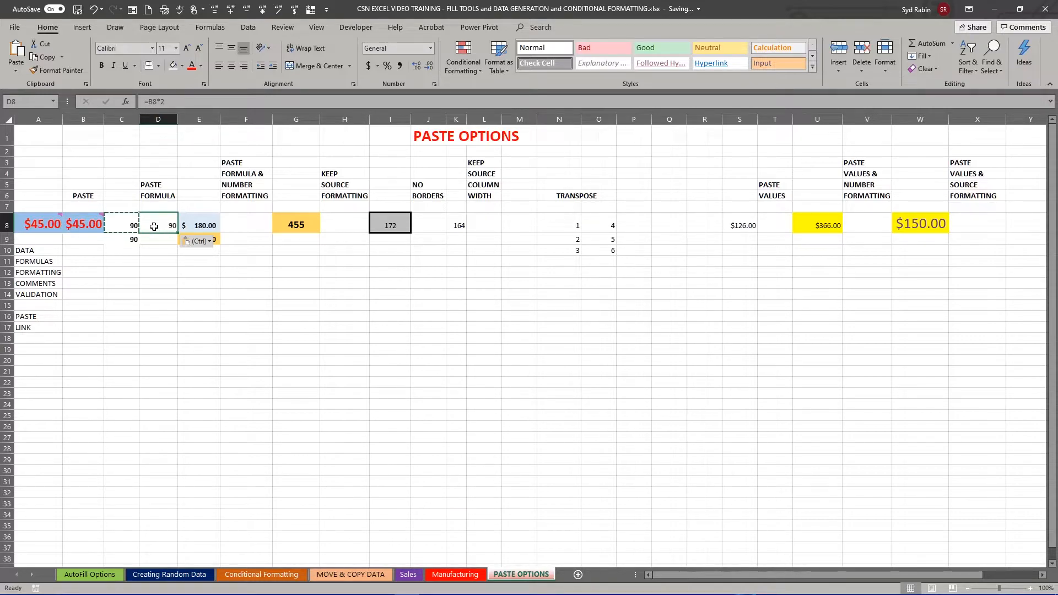
mouse_move(81, 222)
click(222, 269)
click(246, 171)
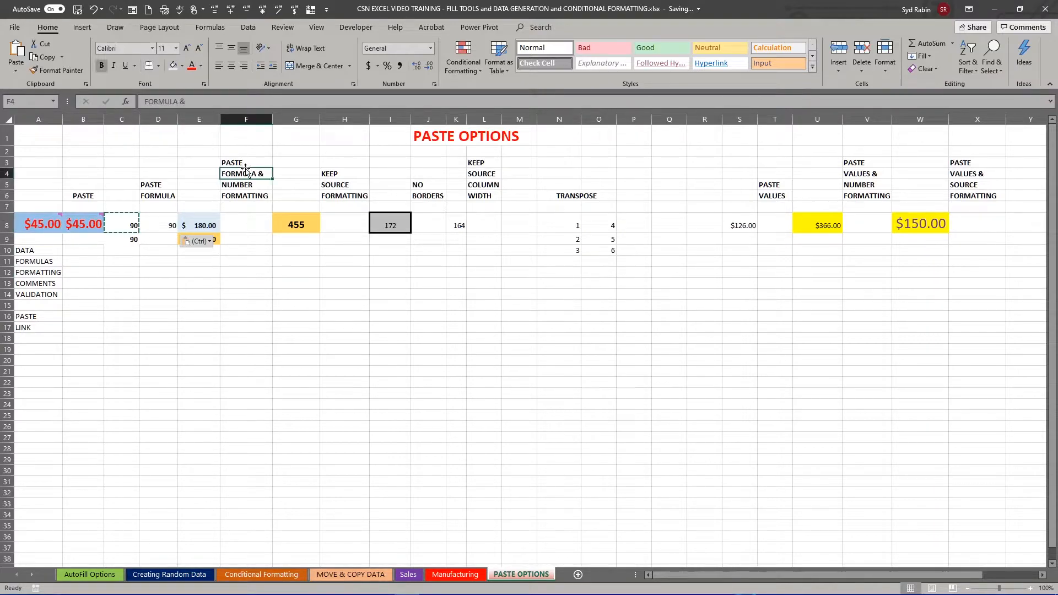
click(210, 243)
click(323, 309)
key(Escape)
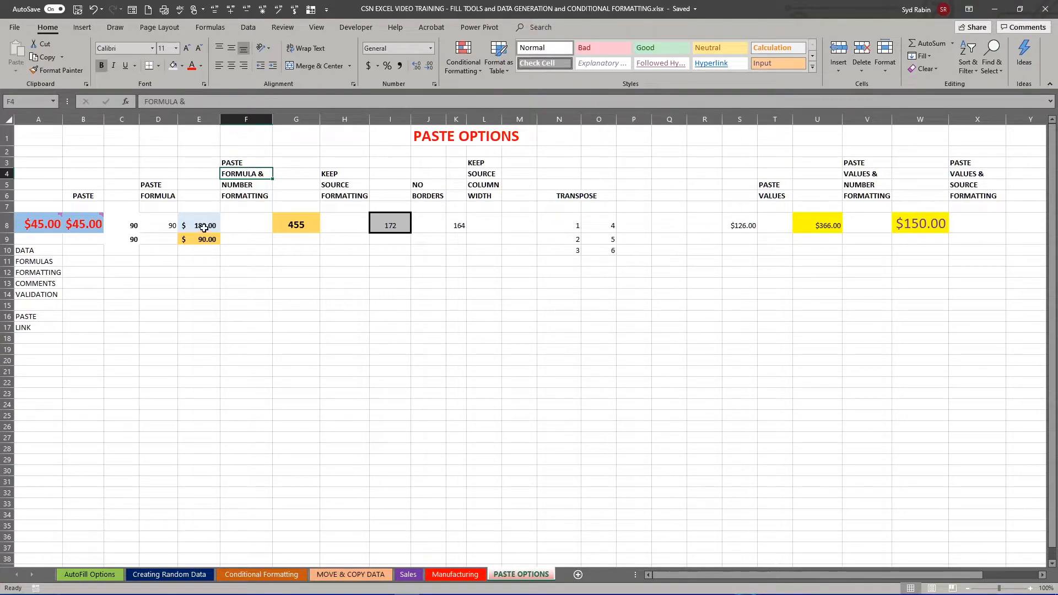
Step: Copy cell E8 and paste its formula and number formatting into F8
click(203, 224)
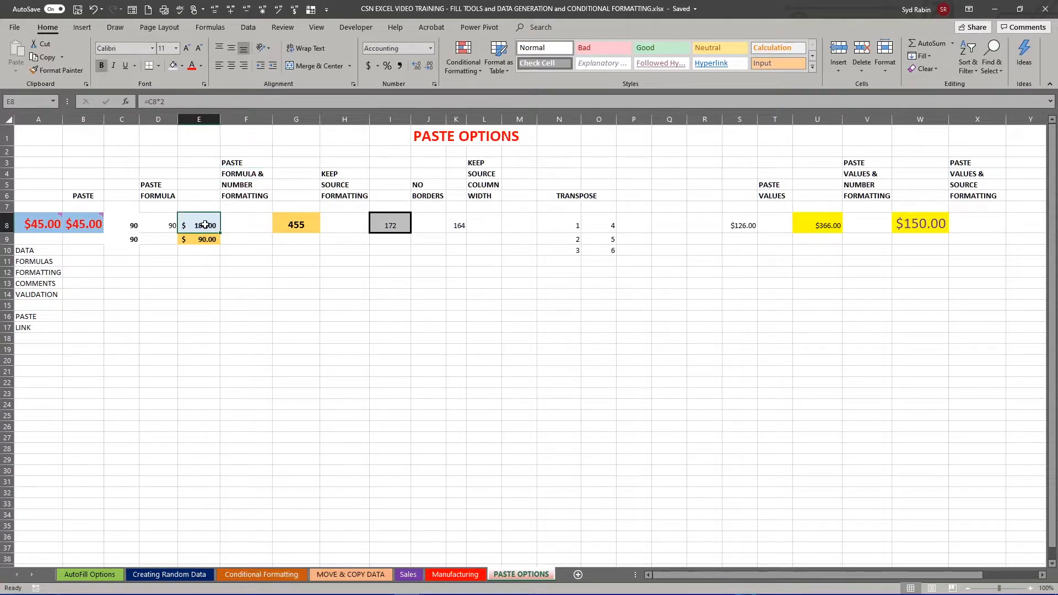
click(48, 55)
click(237, 226)
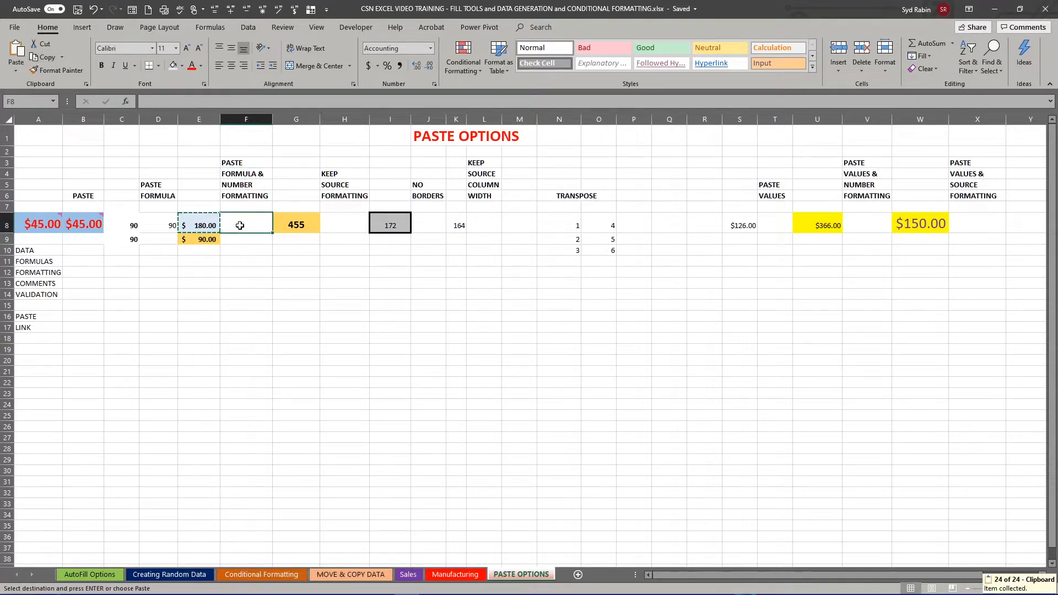
click(16, 70)
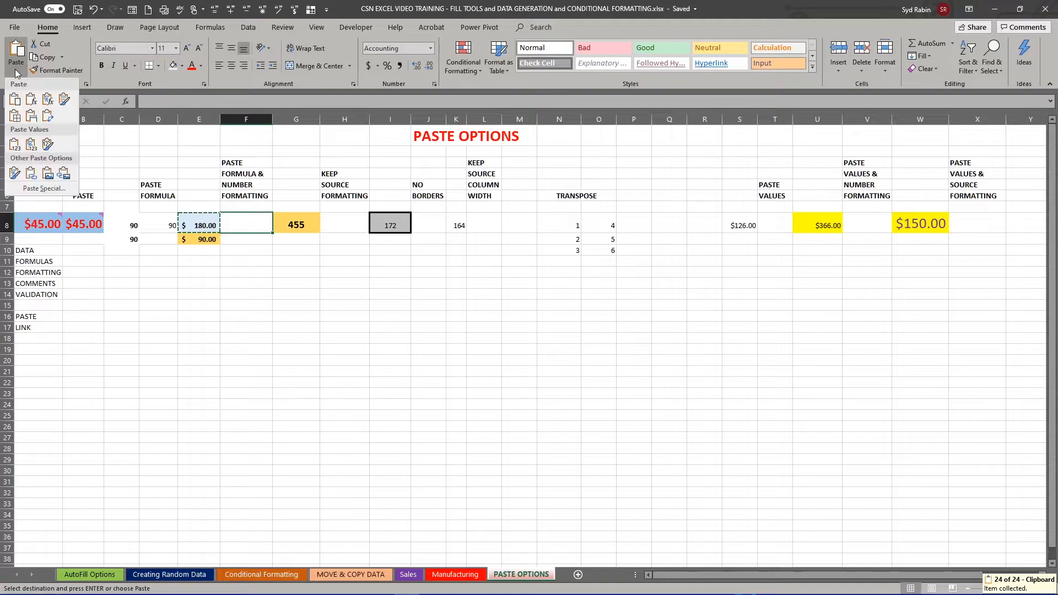
click(48, 102)
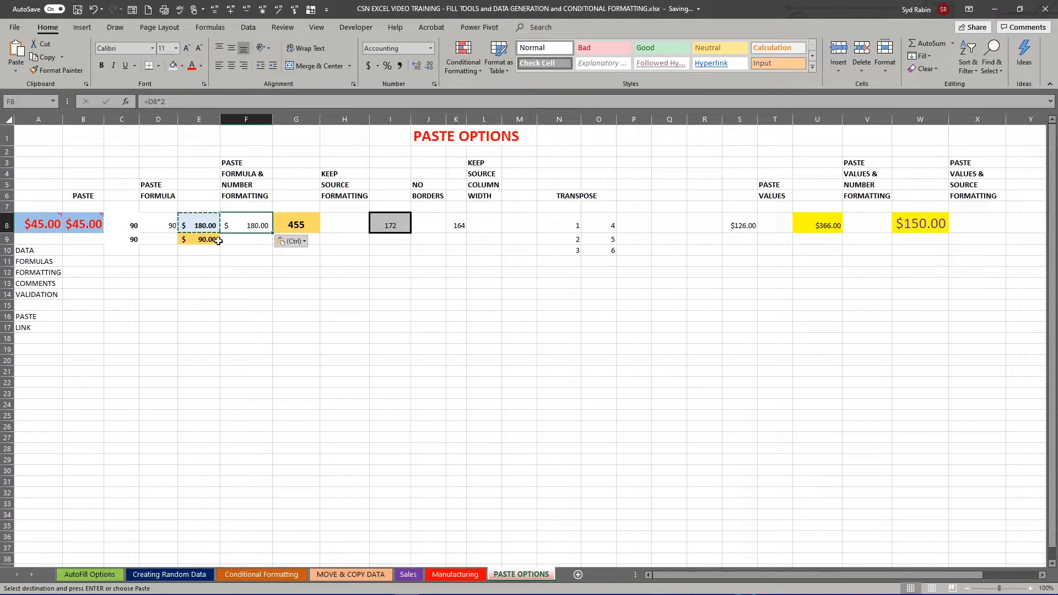
Step: Copy cell E9 into F9 with the Formulas & Number Formatting paste option
click(202, 240)
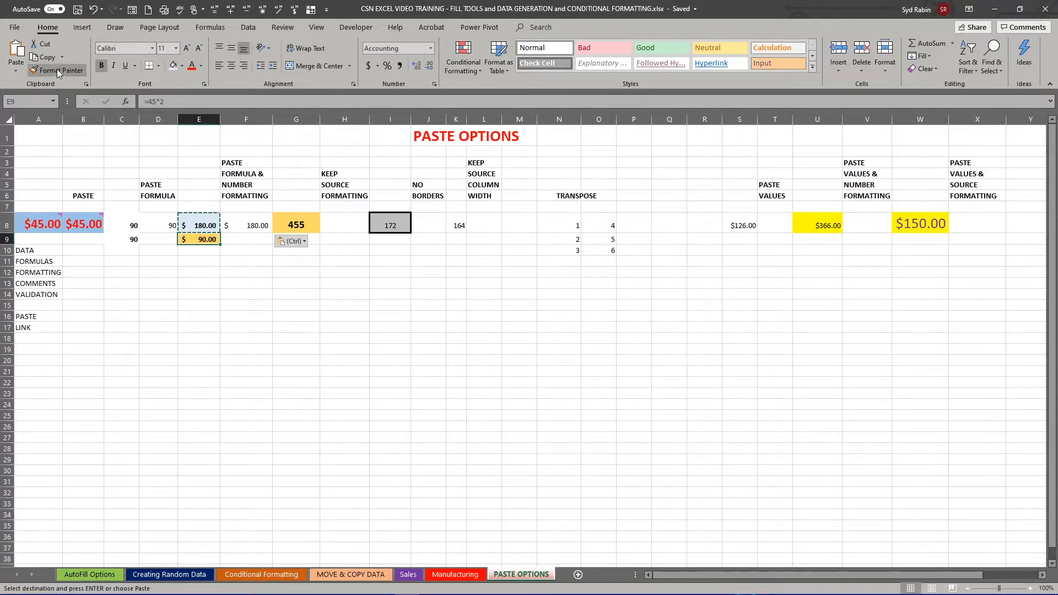
click(45, 57)
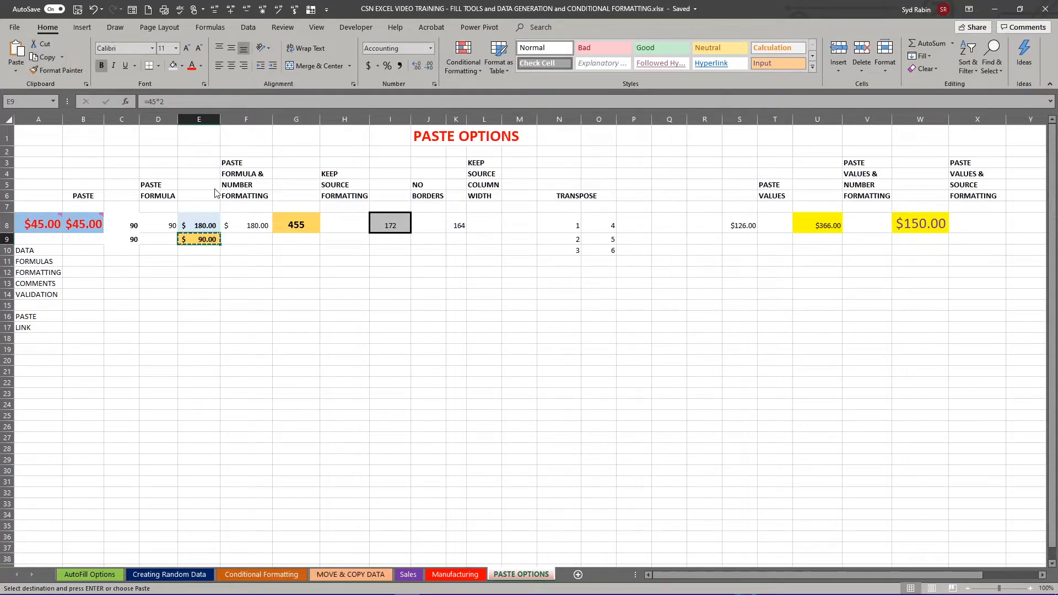
click(241, 239)
click(16, 70)
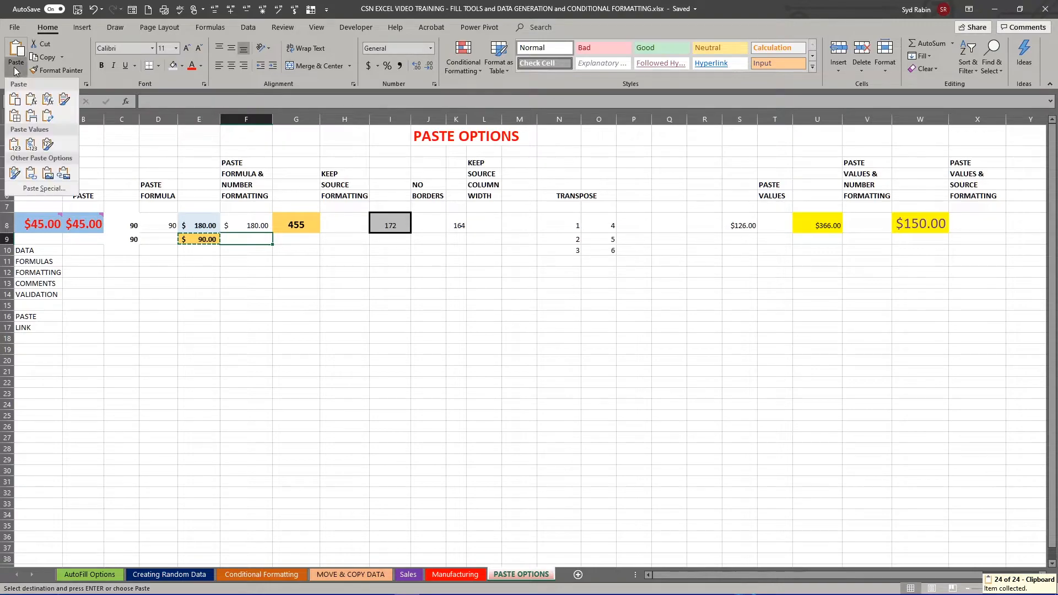
click(47, 101)
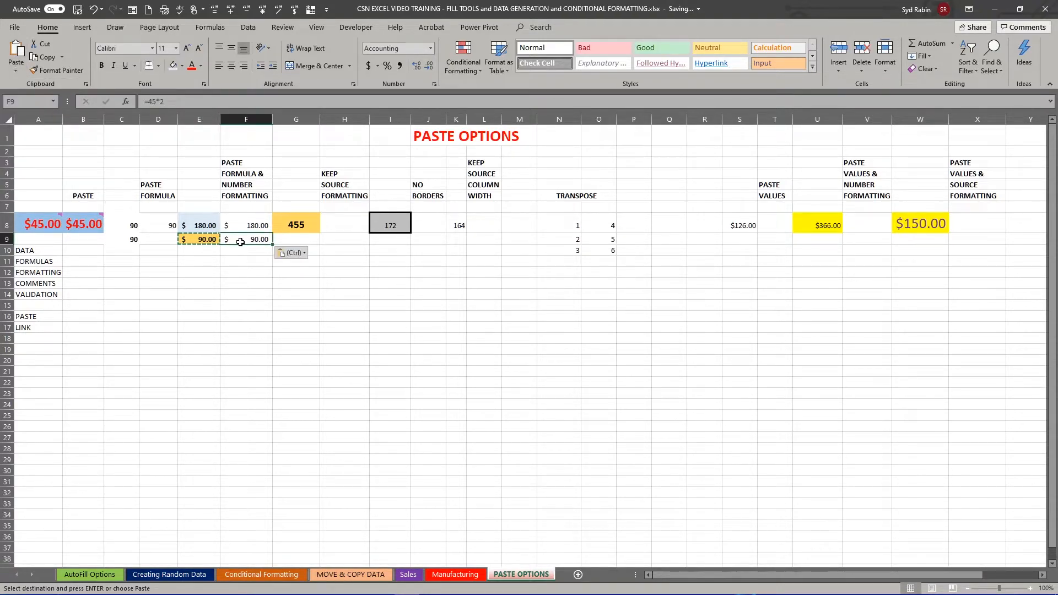
Step: Compare the formula and formatting of E9 with its copy in F9, and examine the pasted cells F8:F9
click(198, 240)
click(242, 240)
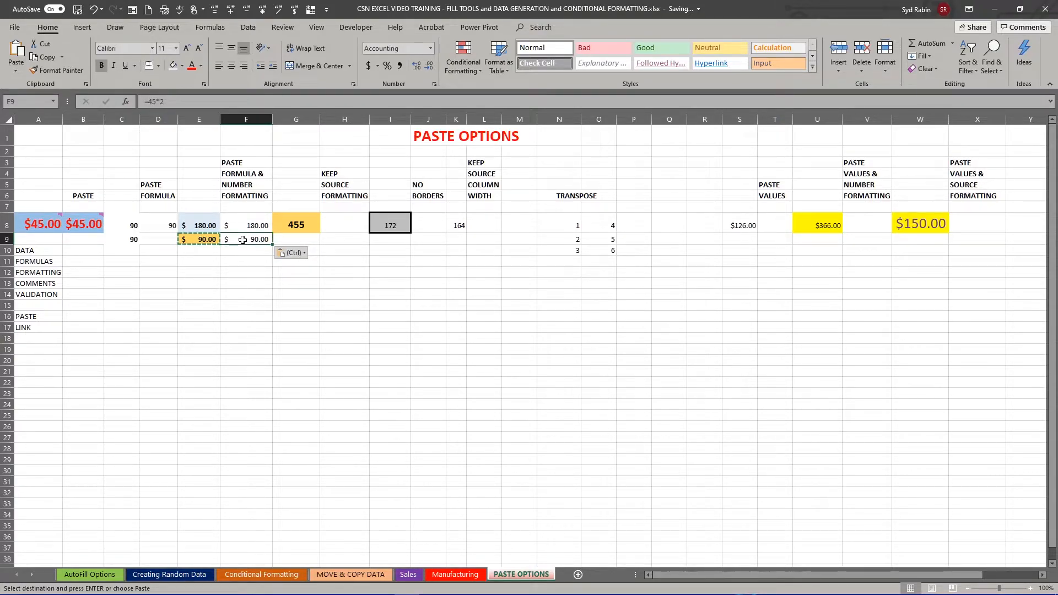
click(202, 239)
click(256, 243)
click(199, 241)
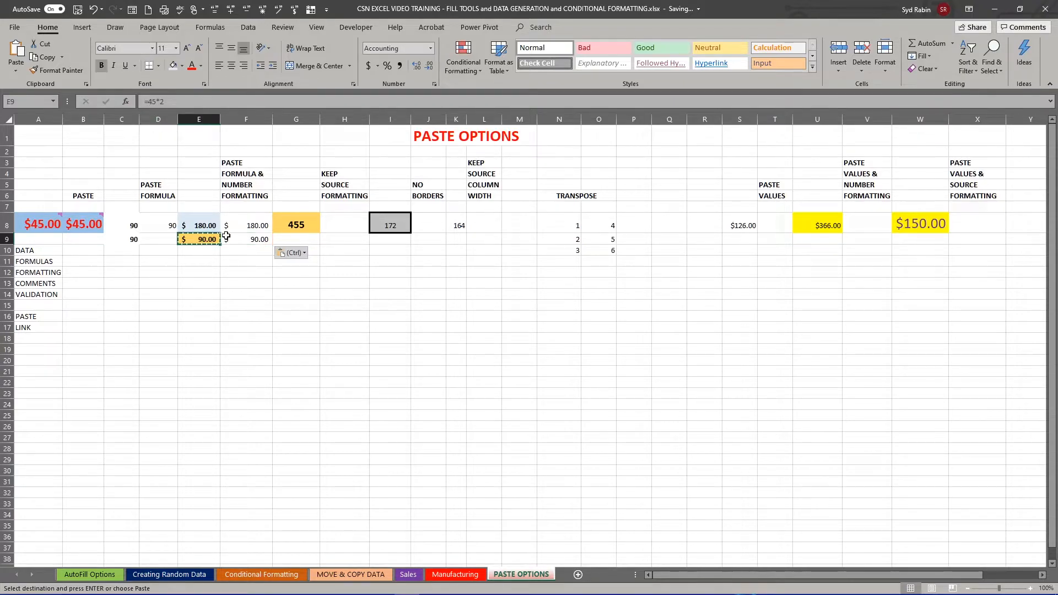
click(241, 237)
drag(244, 222, 243, 244)
drag(244, 239, 244, 239)
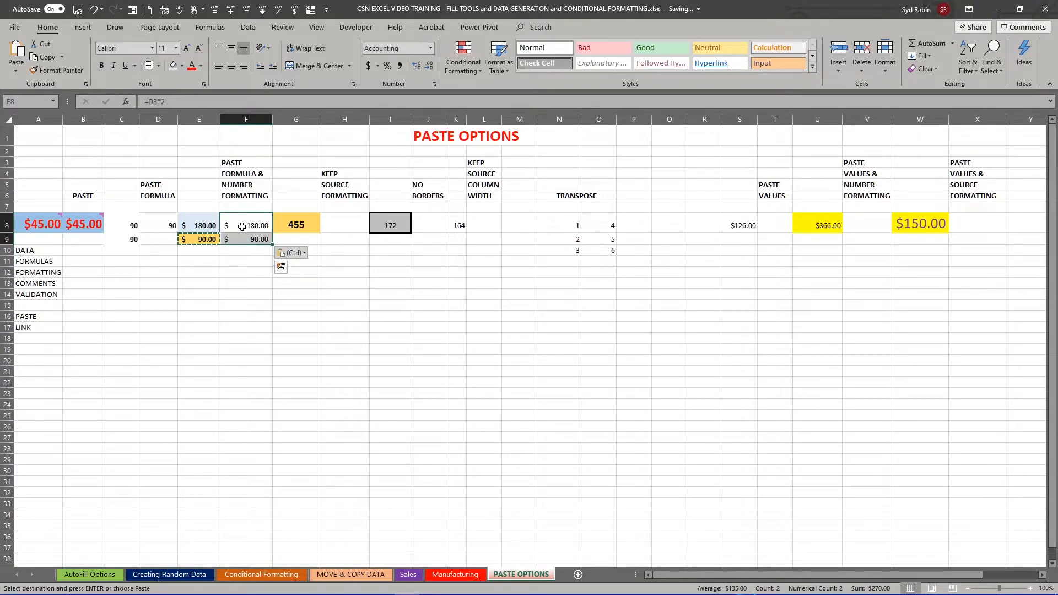
Step: Copy cell G8 into H8 with the Keep Source Formatting paste option and compare the two cells
click(296, 224)
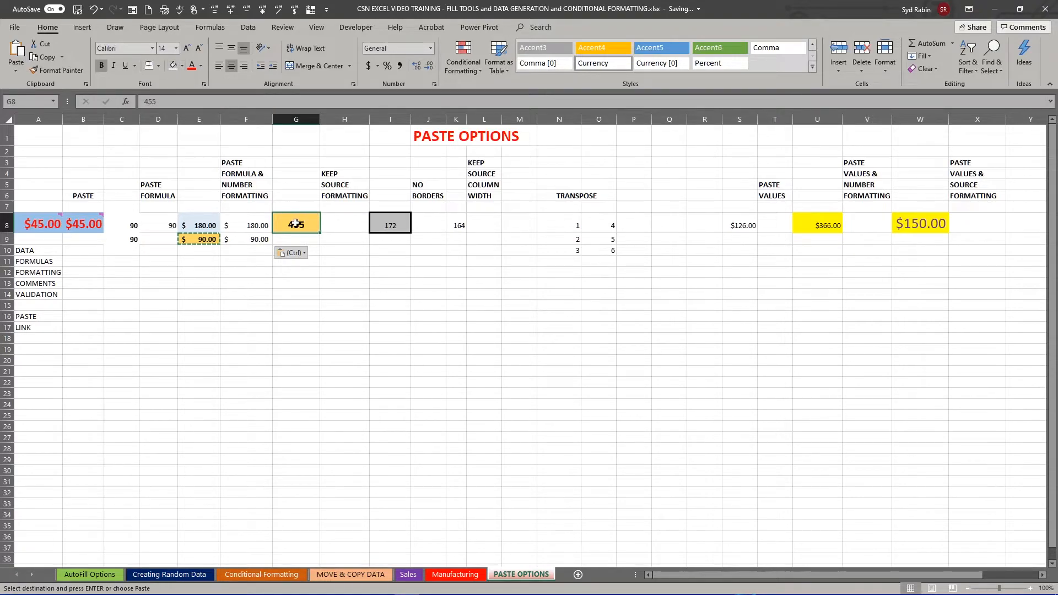
click(45, 58)
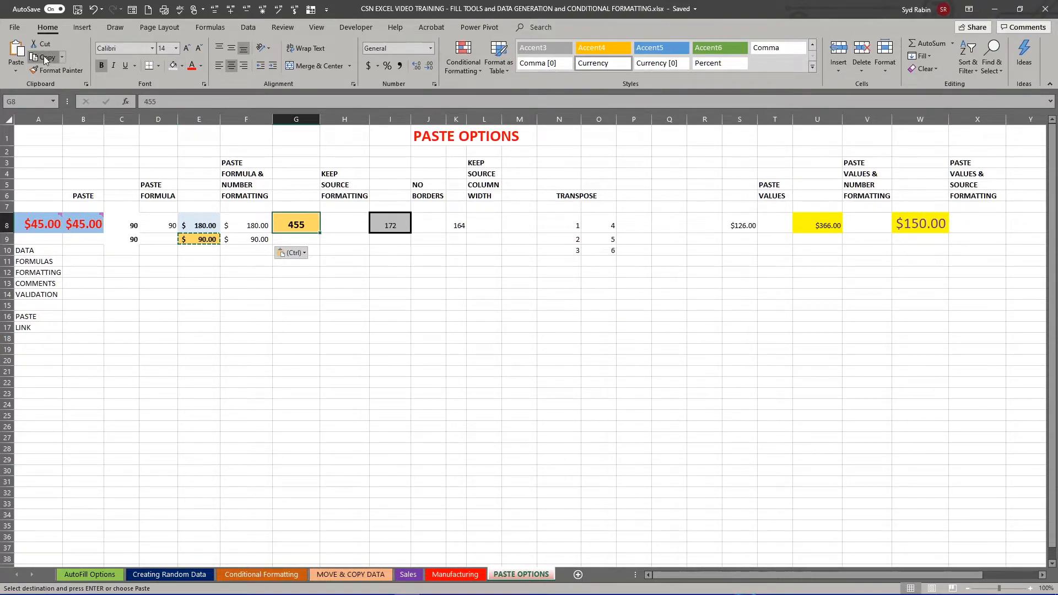
click(341, 223)
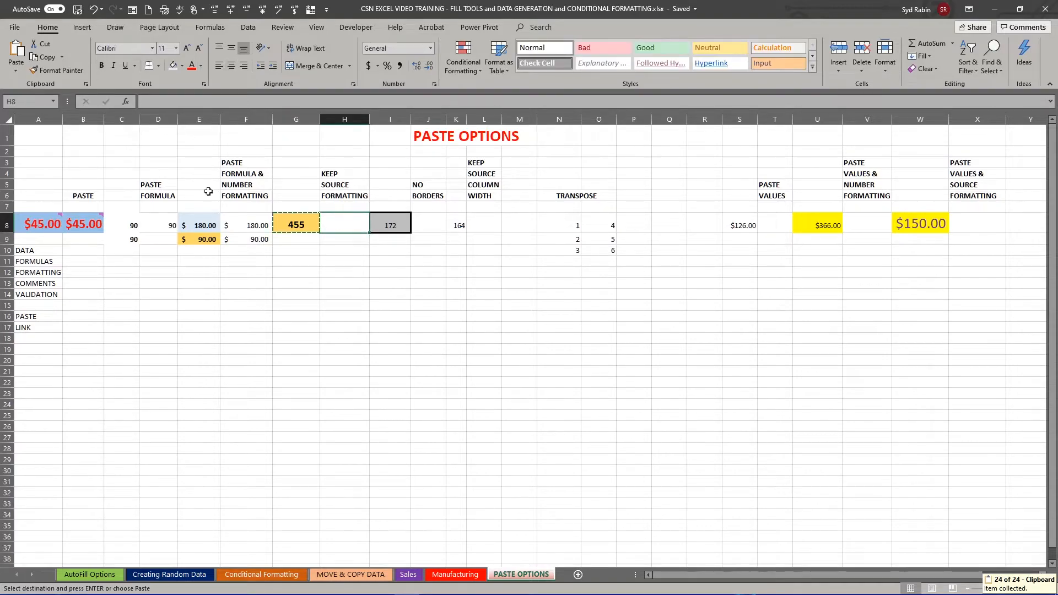
click(15, 71)
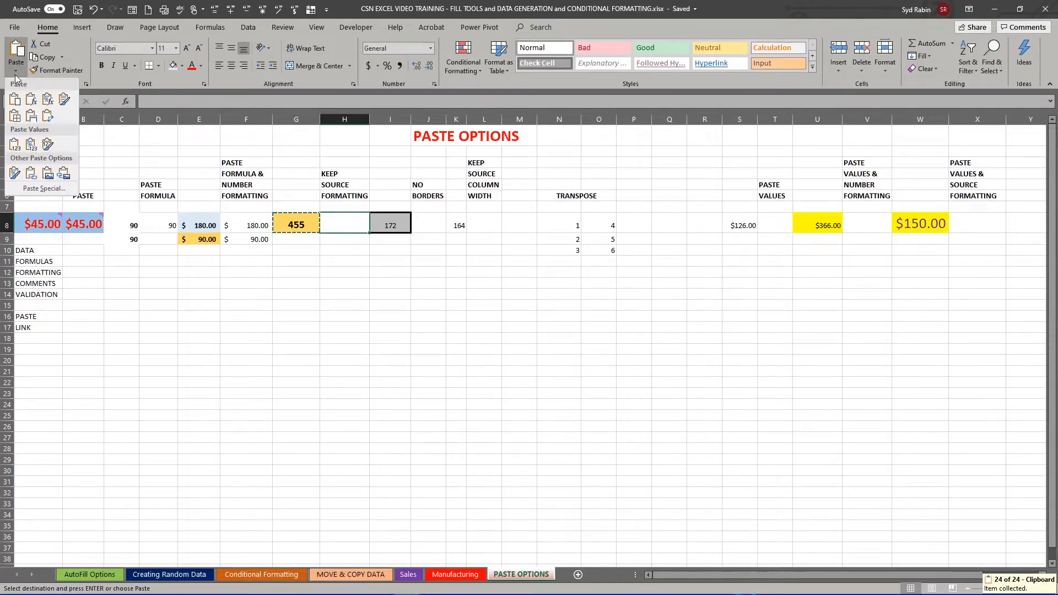
click(64, 99)
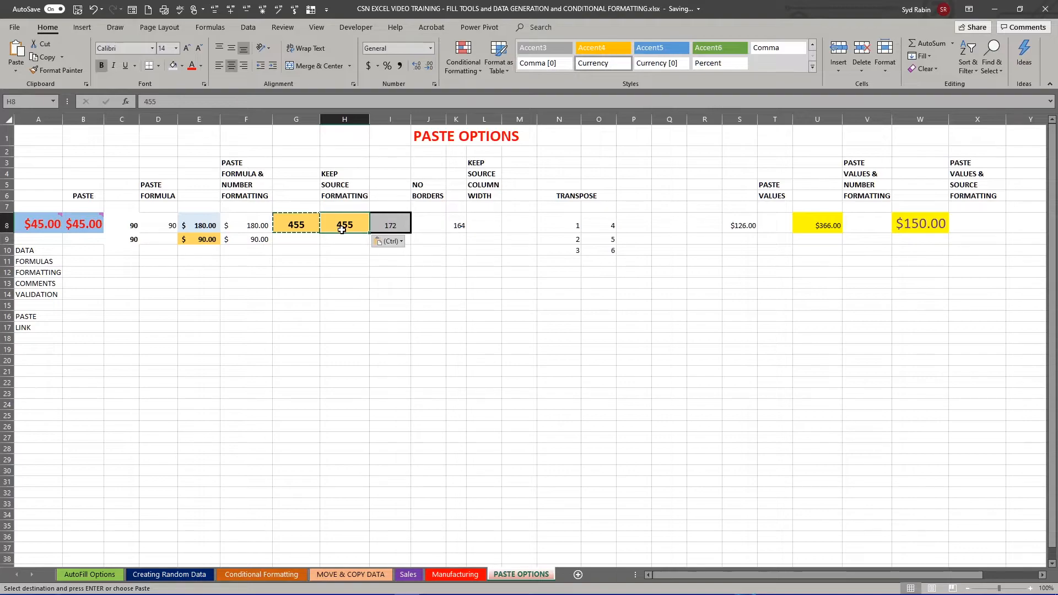
click(302, 224)
click(354, 226)
click(297, 223)
click(348, 226)
Step: Copy the bordered cell I8 into J8 with the No Borders paste option and clear the copy selection
click(387, 224)
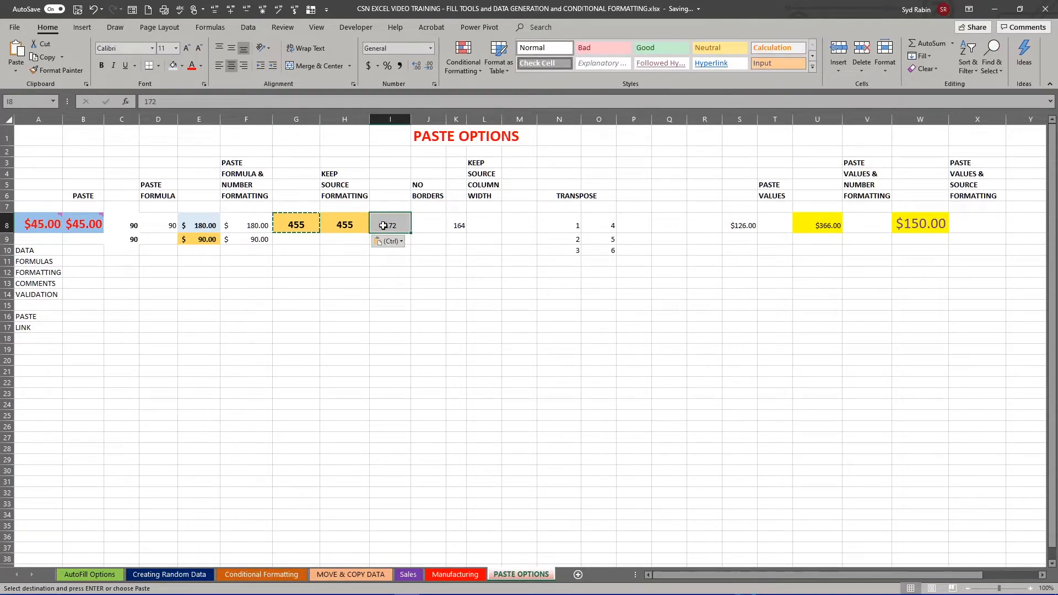
click(395, 327)
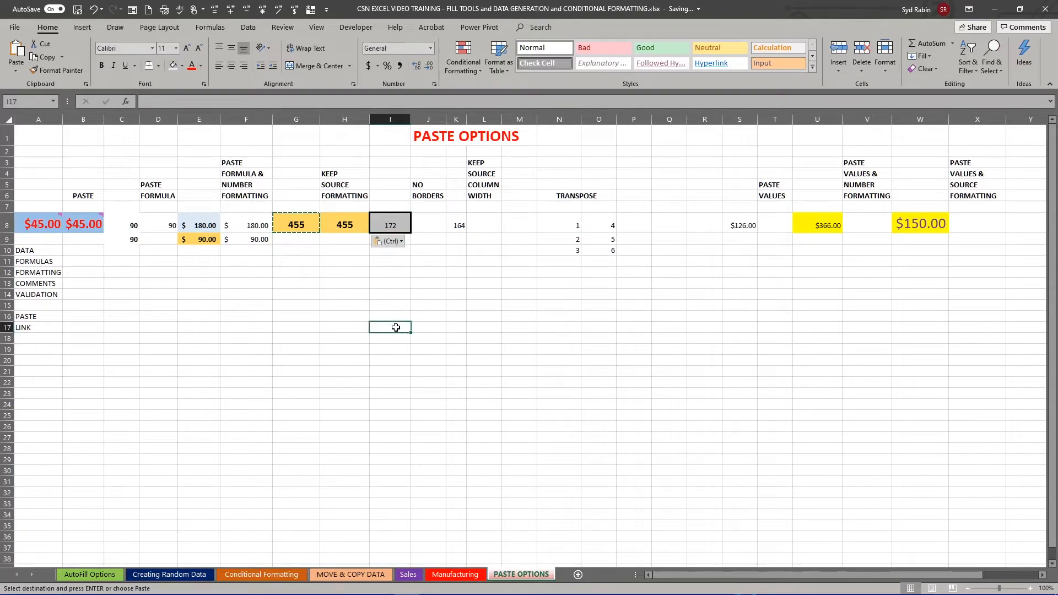
click(393, 225)
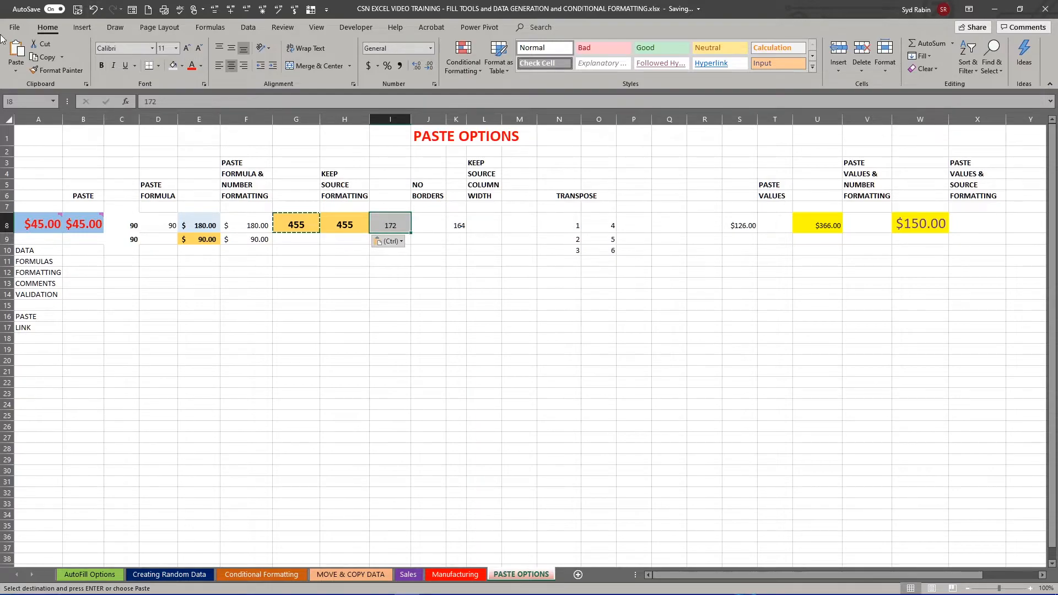
click(47, 60)
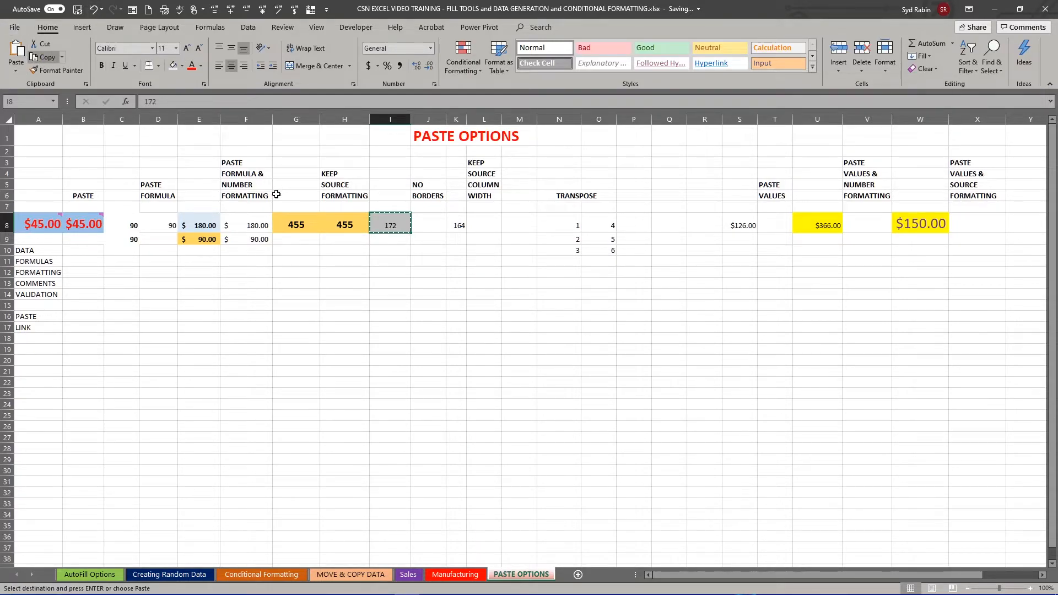
click(421, 223)
click(16, 70)
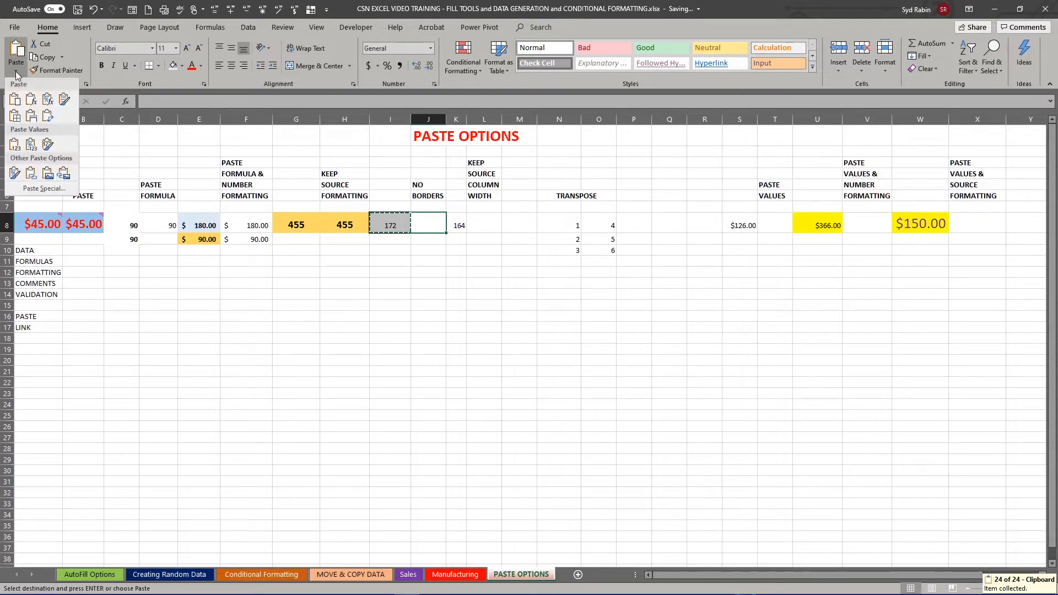
click(15, 117)
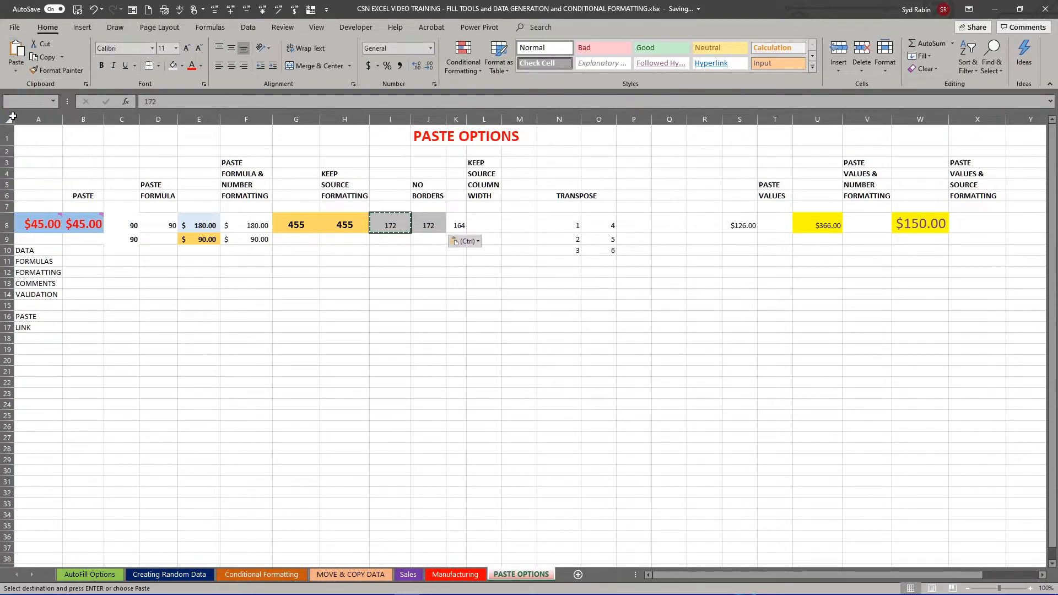
drag(413, 252, 414, 257)
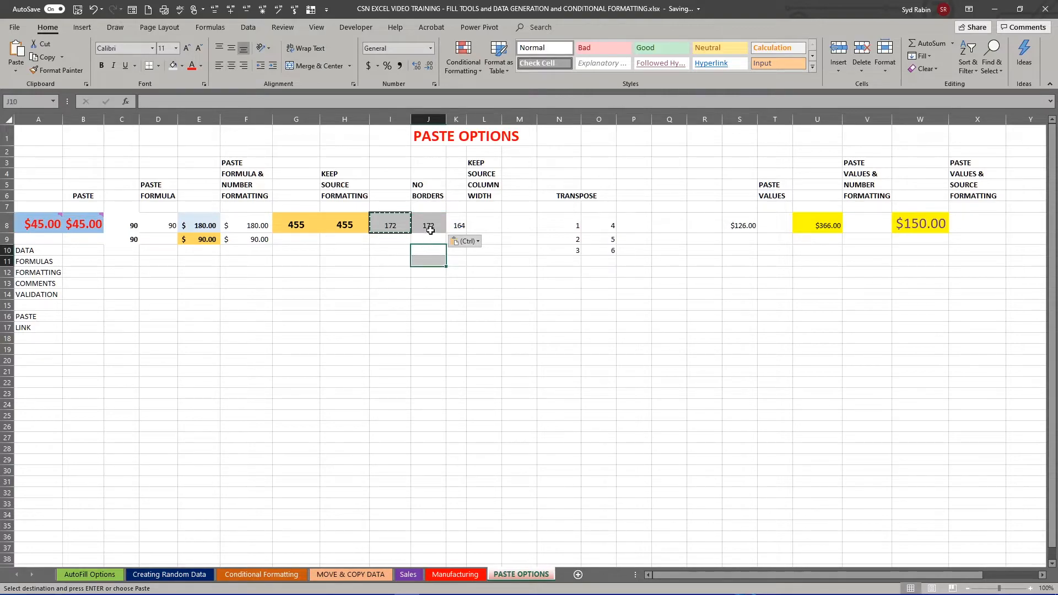
click(382, 265)
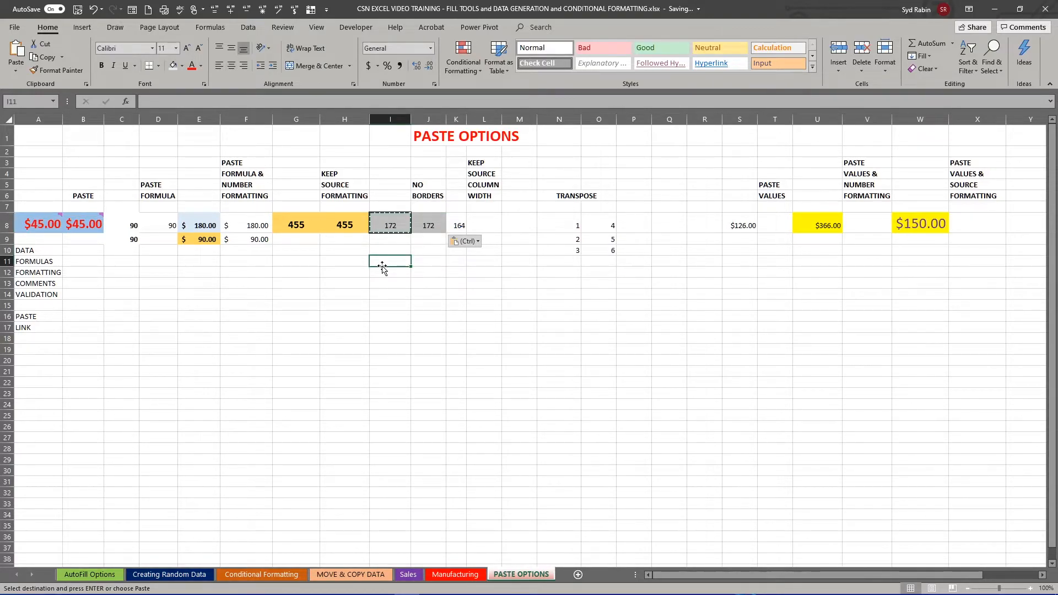
click(422, 313)
key(Escape)
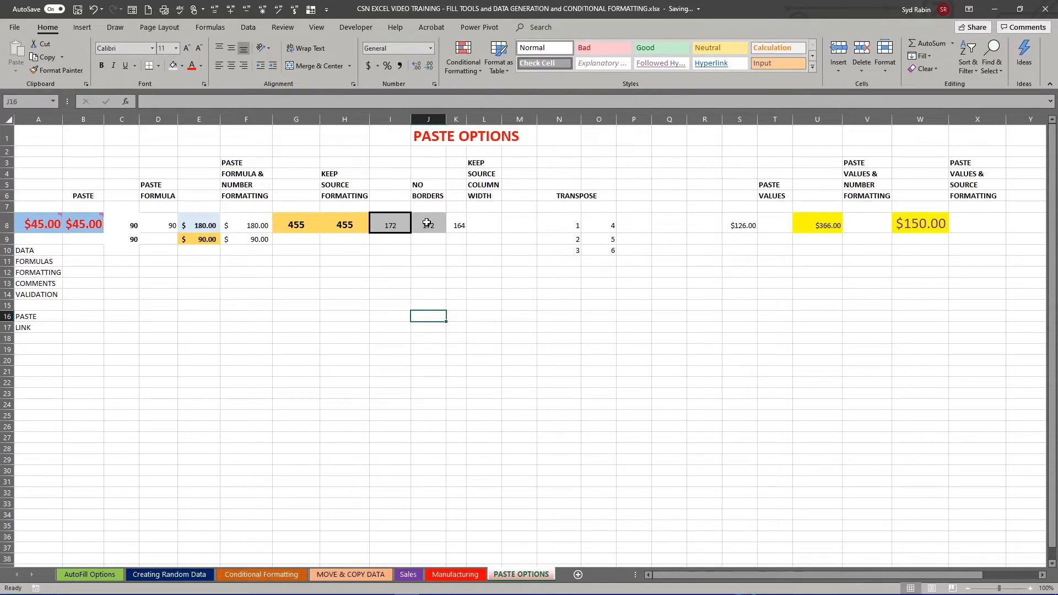
Step: Copy cell K8 into L8 with the Keep Source Column Widths paste option and clear the copy selection
click(461, 227)
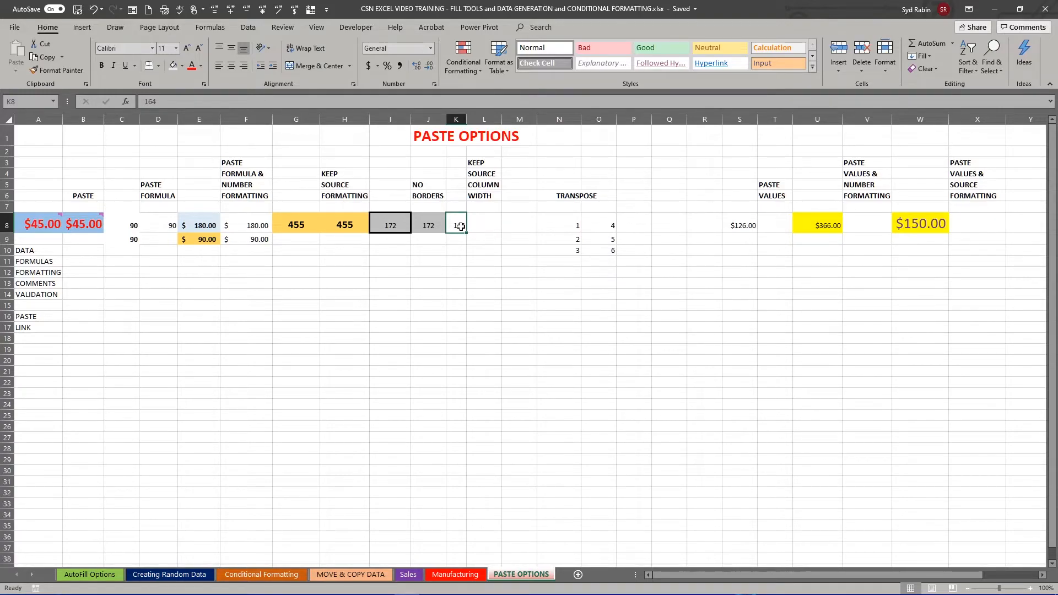
click(44, 57)
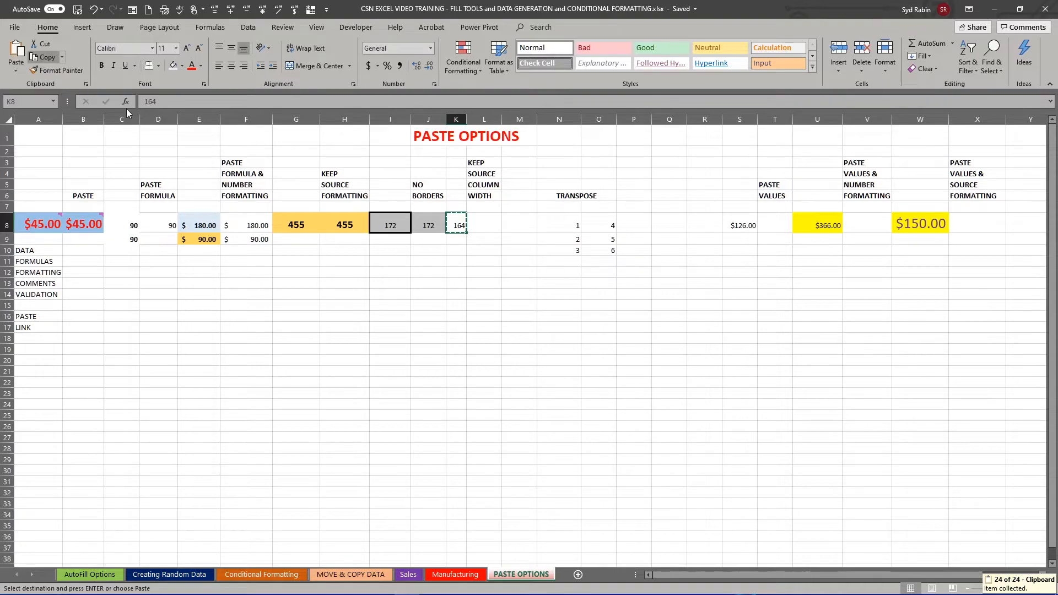
click(474, 220)
click(15, 70)
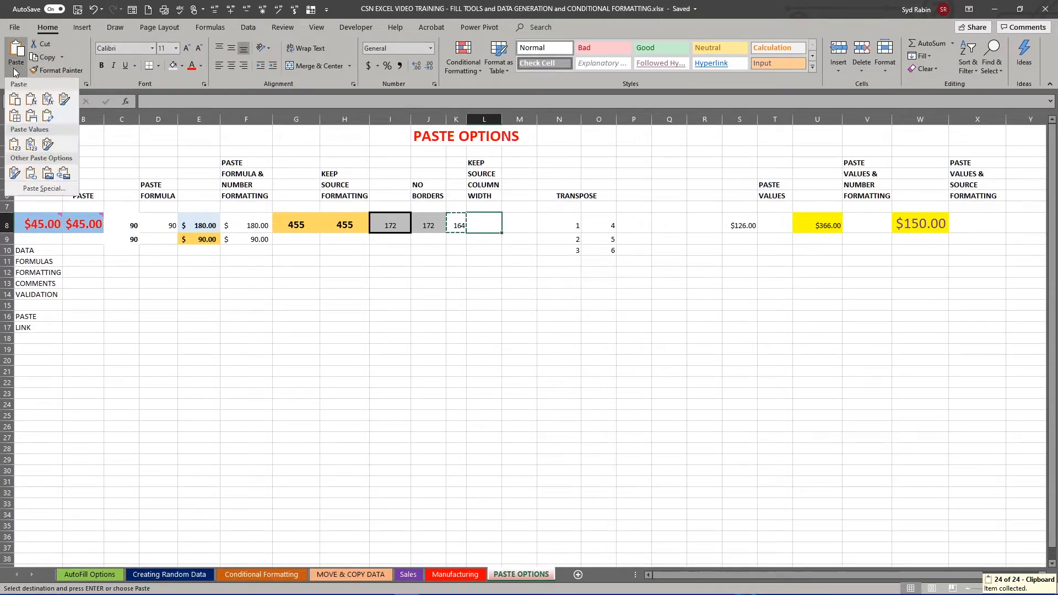
click(32, 117)
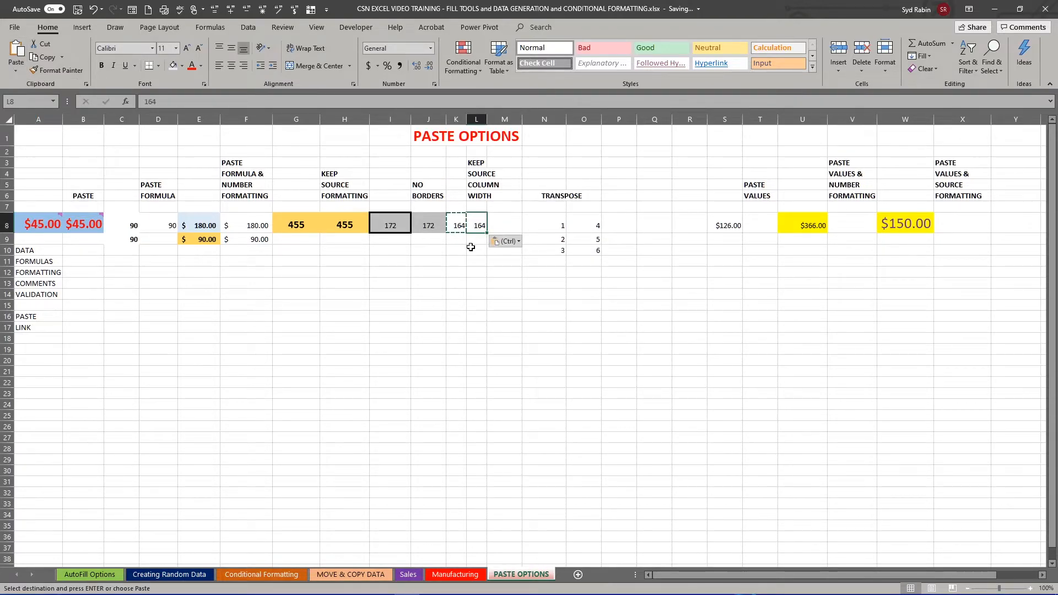
click(458, 262)
key(Escape)
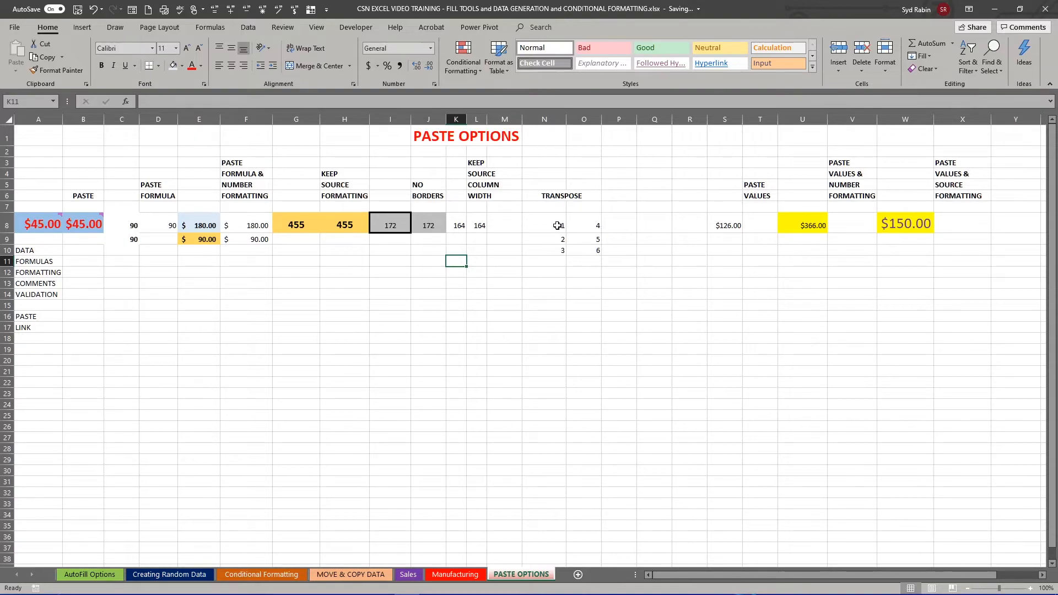
Step: Copy the range N8:O10 and paste it transposed starting at cell P8
drag(557, 222, 589, 249)
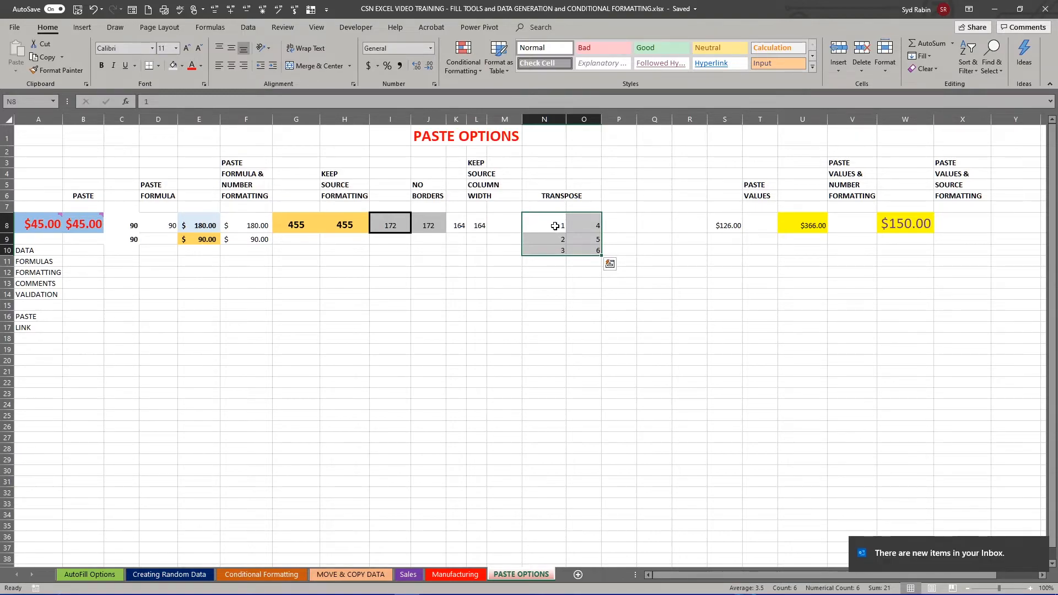
click(47, 57)
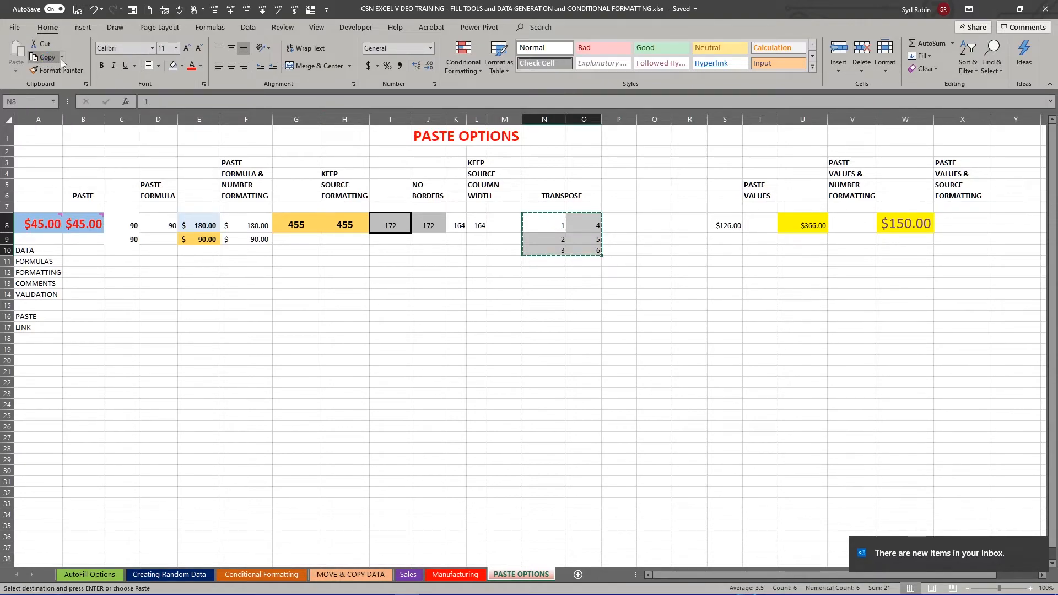
click(619, 219)
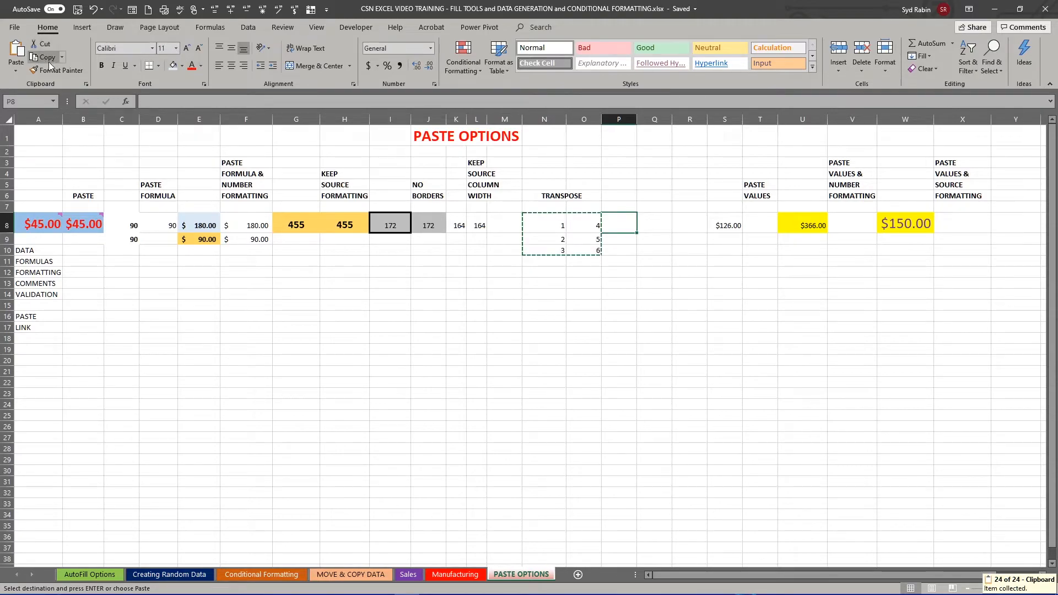
click(15, 72)
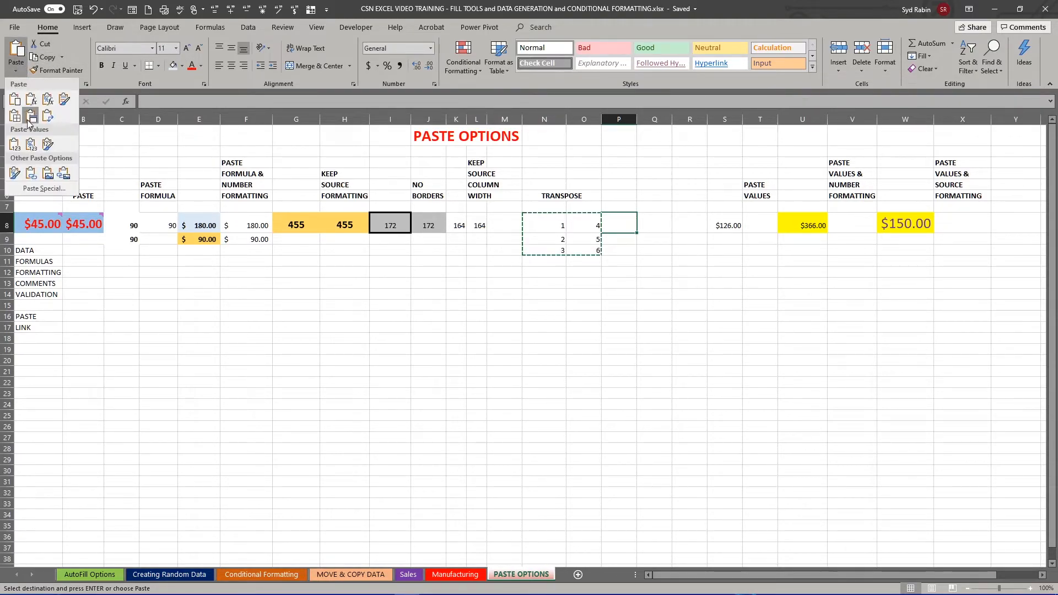
click(48, 116)
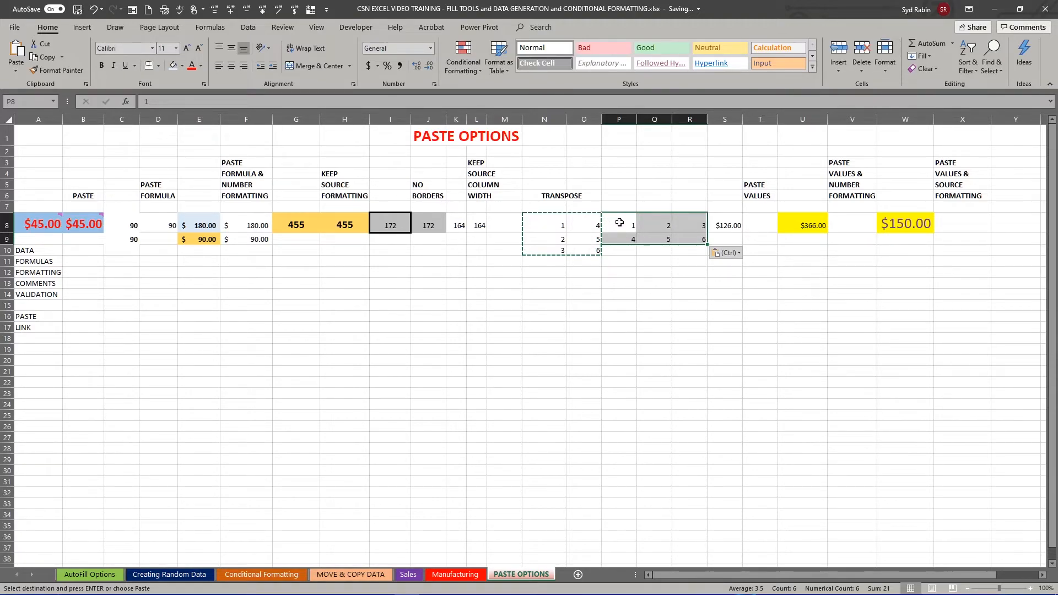
Step: Deselect the transposed range and clear the copy selection around N8:O10
click(639, 283)
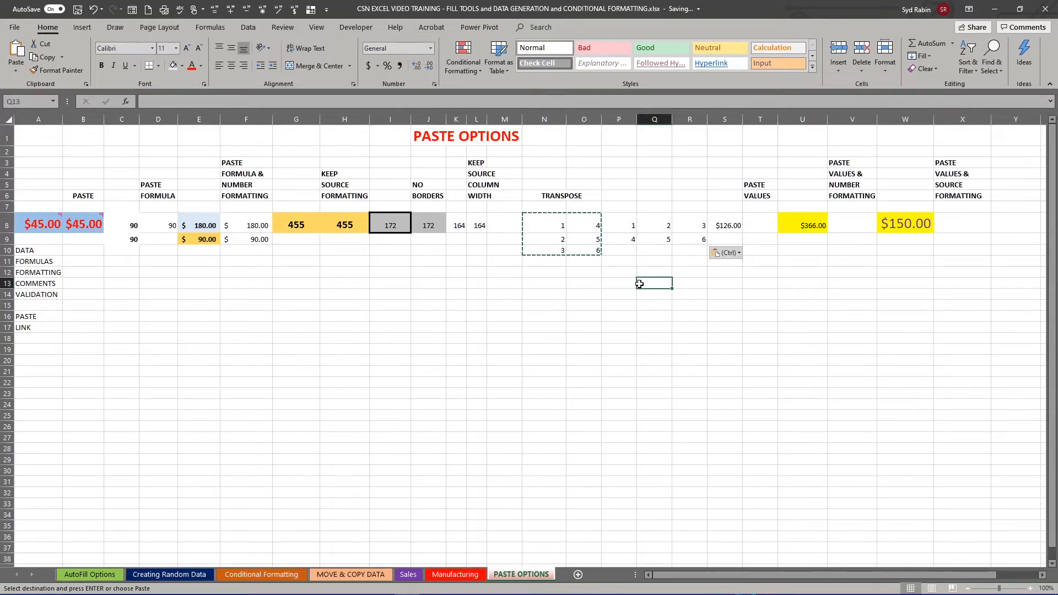
key(Escape)
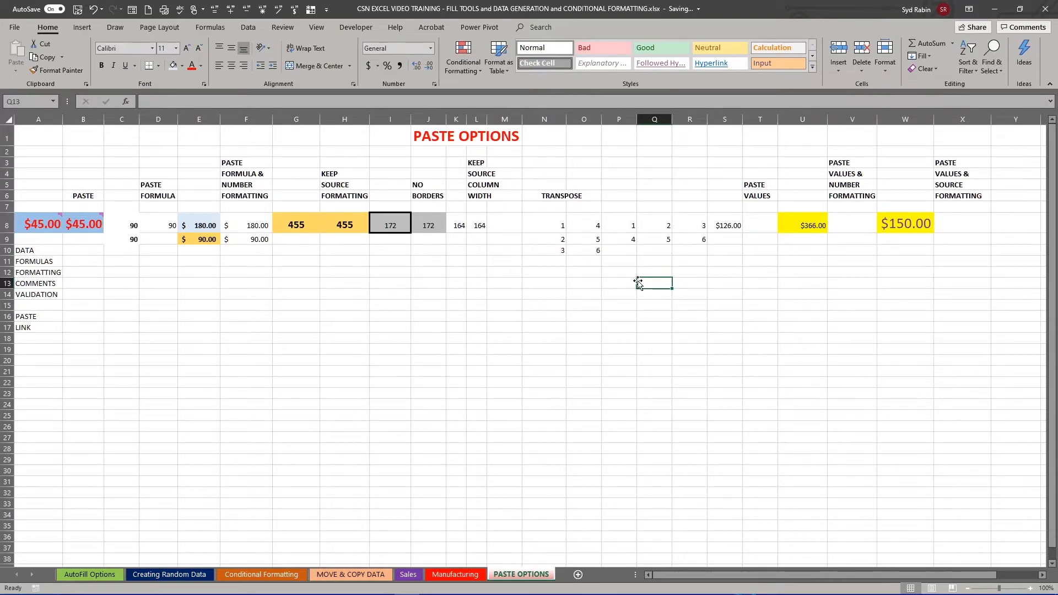
Step: Copy cell S8 into T8 with the Values paste option and clear the copy selection
click(727, 226)
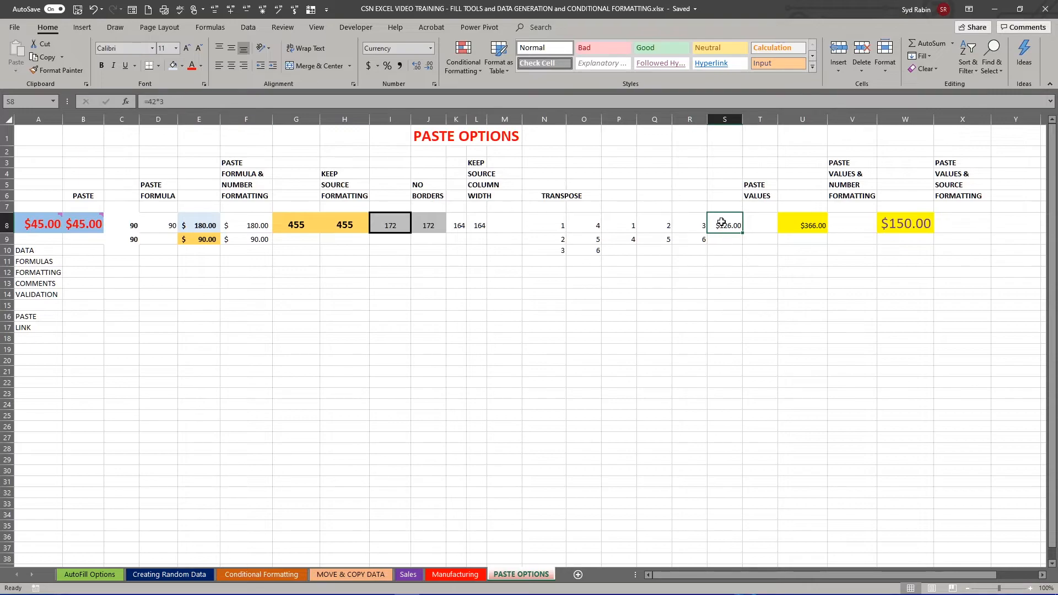
click(759, 225)
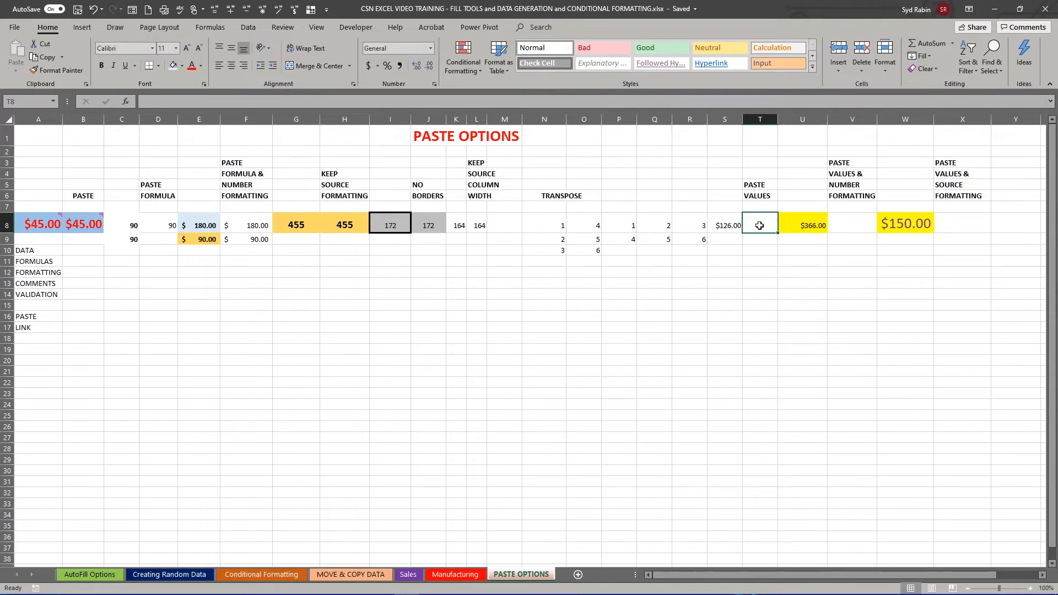
click(722, 224)
click(47, 58)
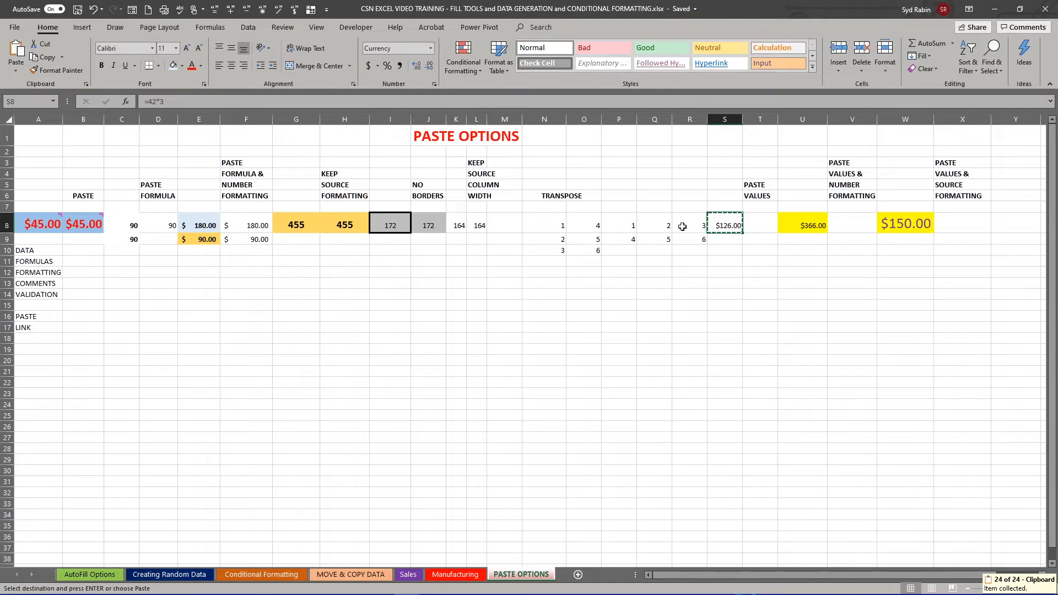
click(754, 225)
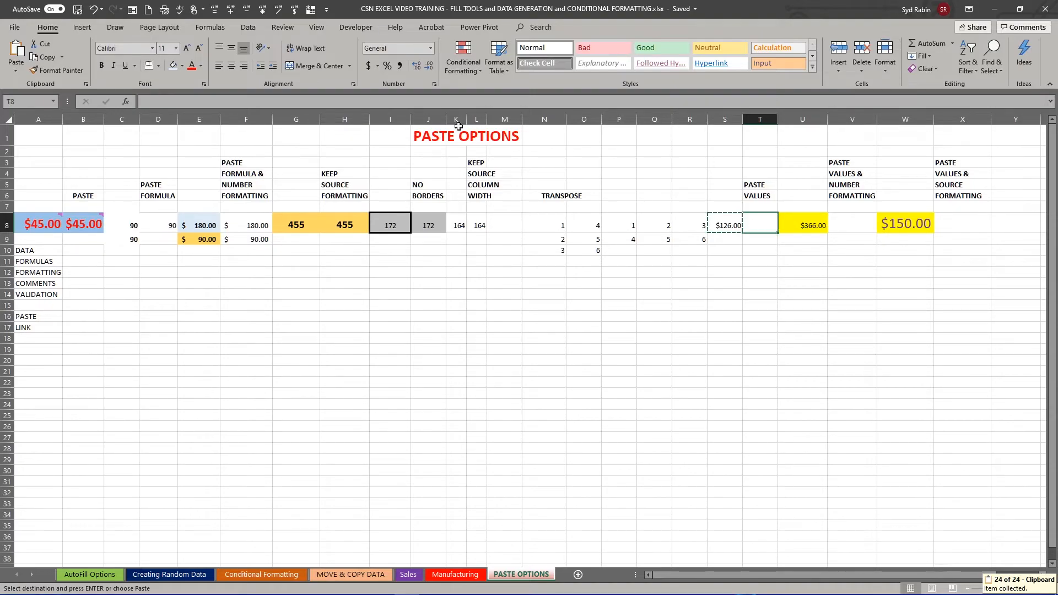
click(16, 72)
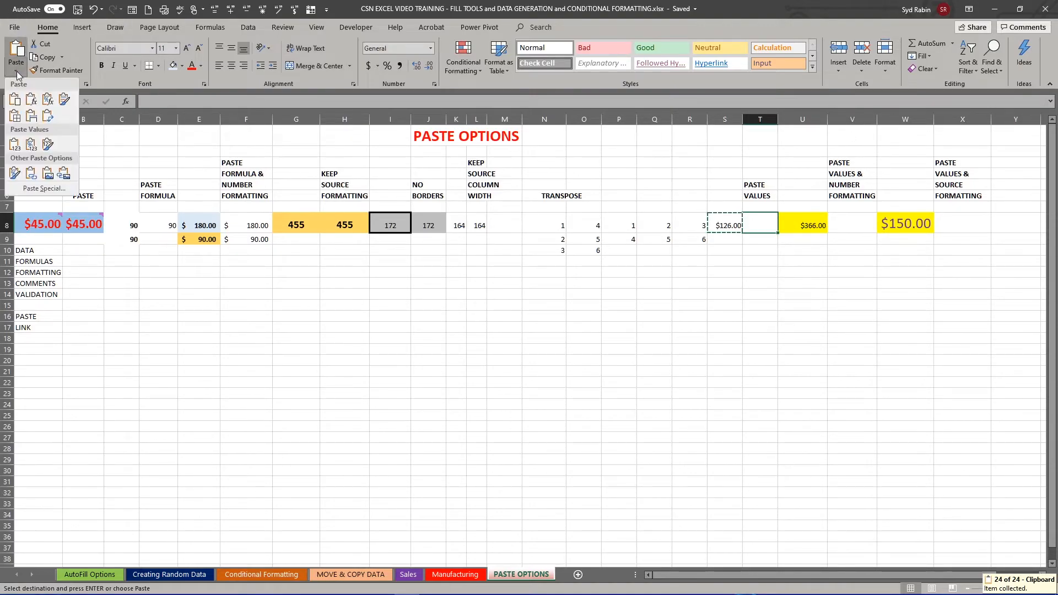
click(14, 144)
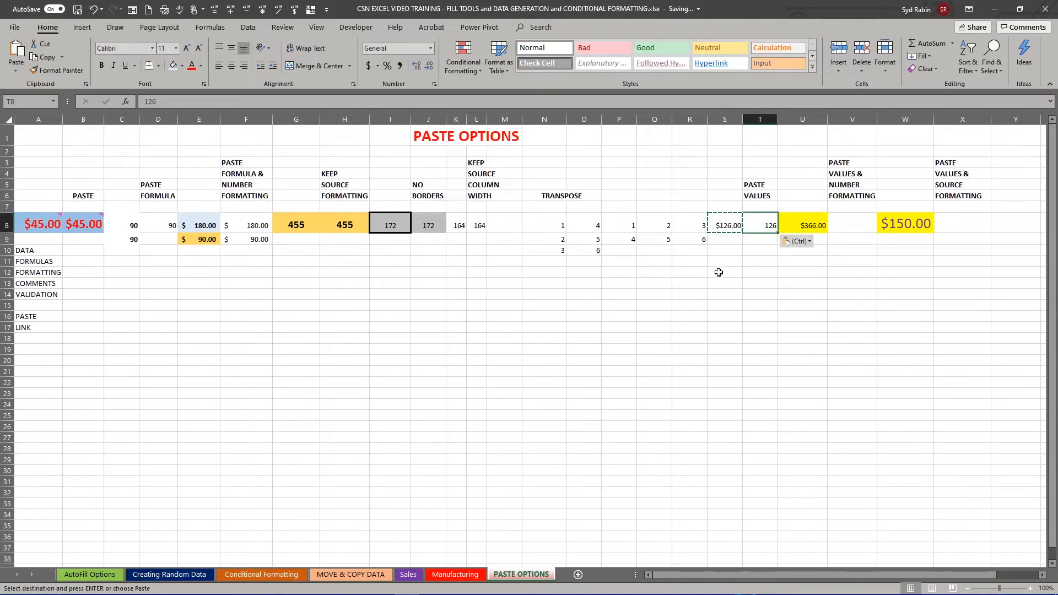
click(766, 273)
key(Escape)
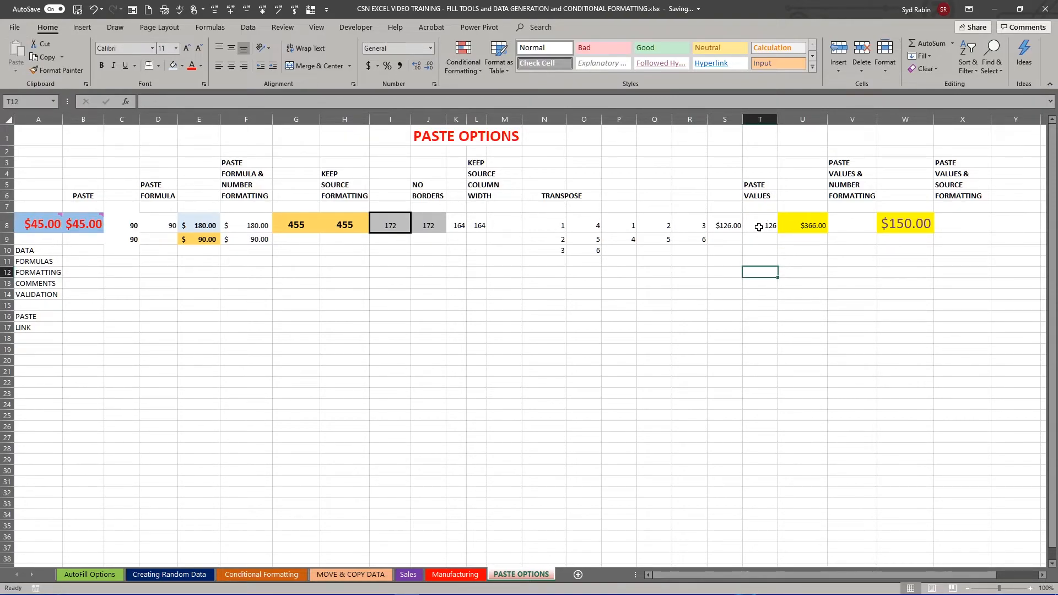
Step: Compare the contents of source cell S8 and pasted cell T8 in the formula bar
click(722, 225)
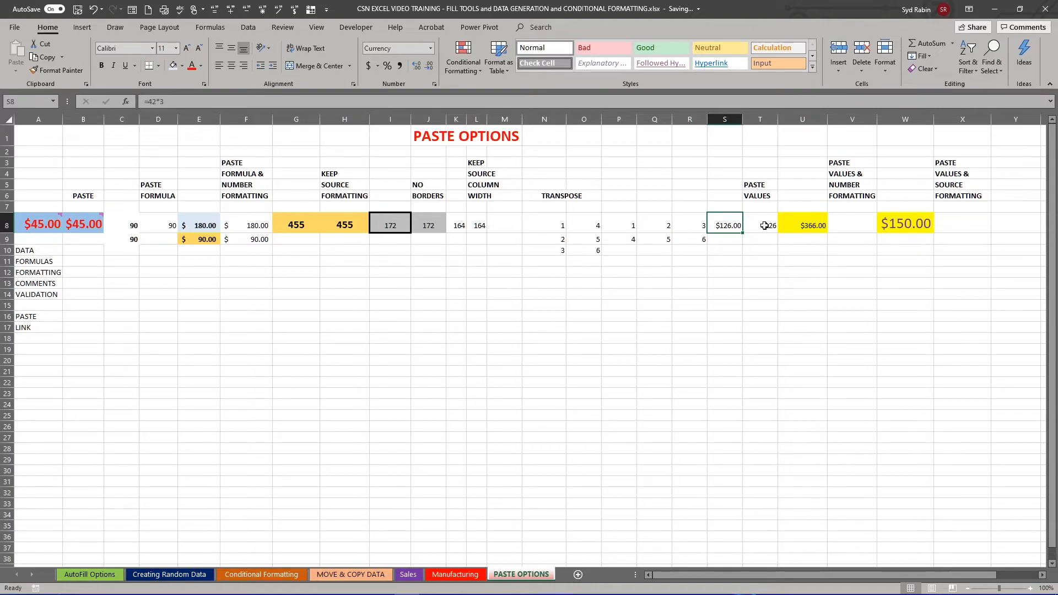
click(764, 225)
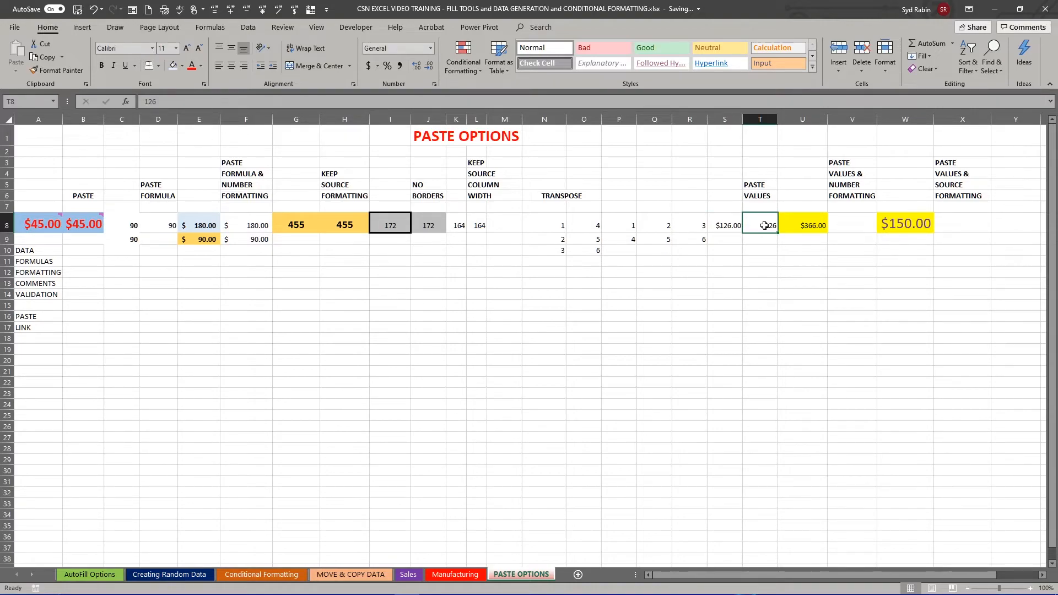
click(729, 223)
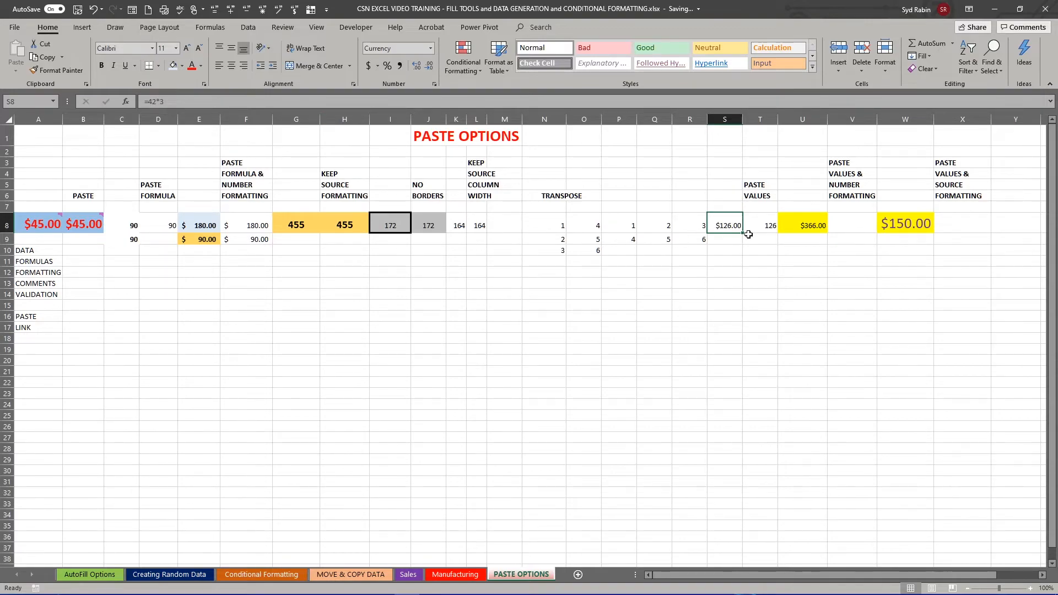
click(765, 224)
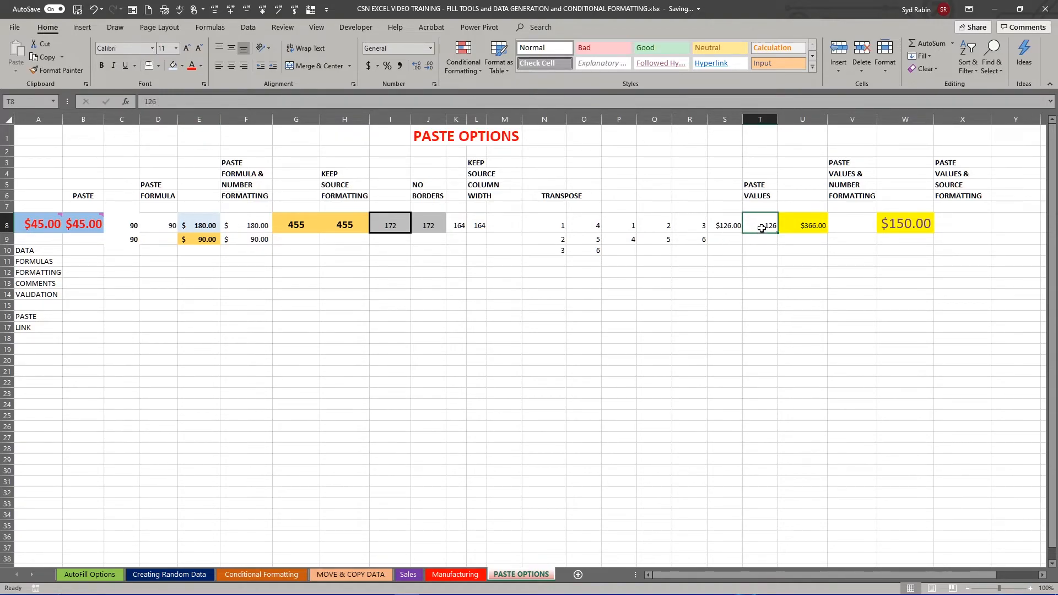
click(730, 226)
click(761, 226)
click(726, 224)
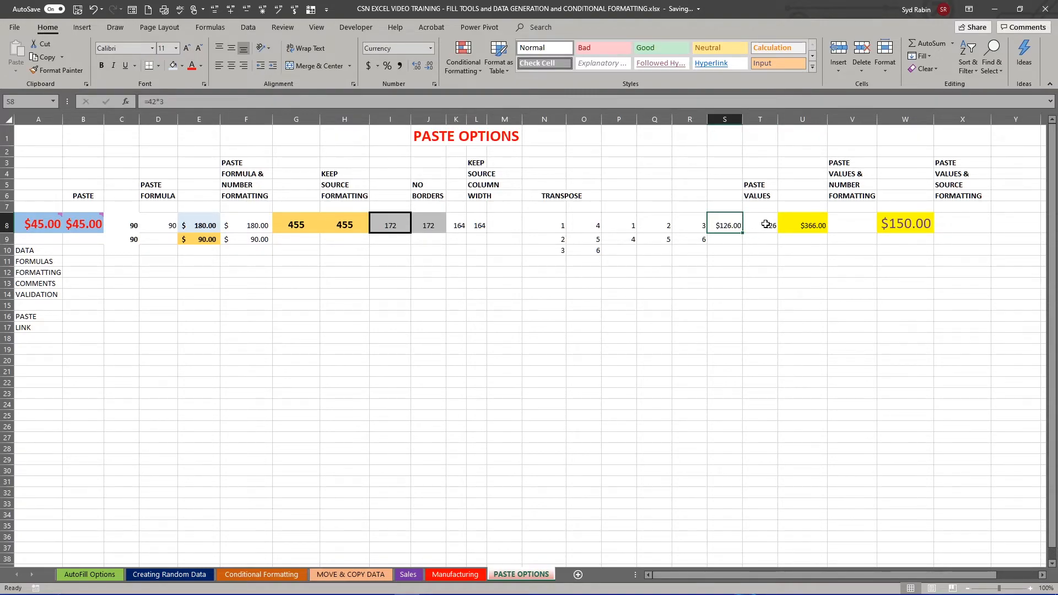
click(763, 226)
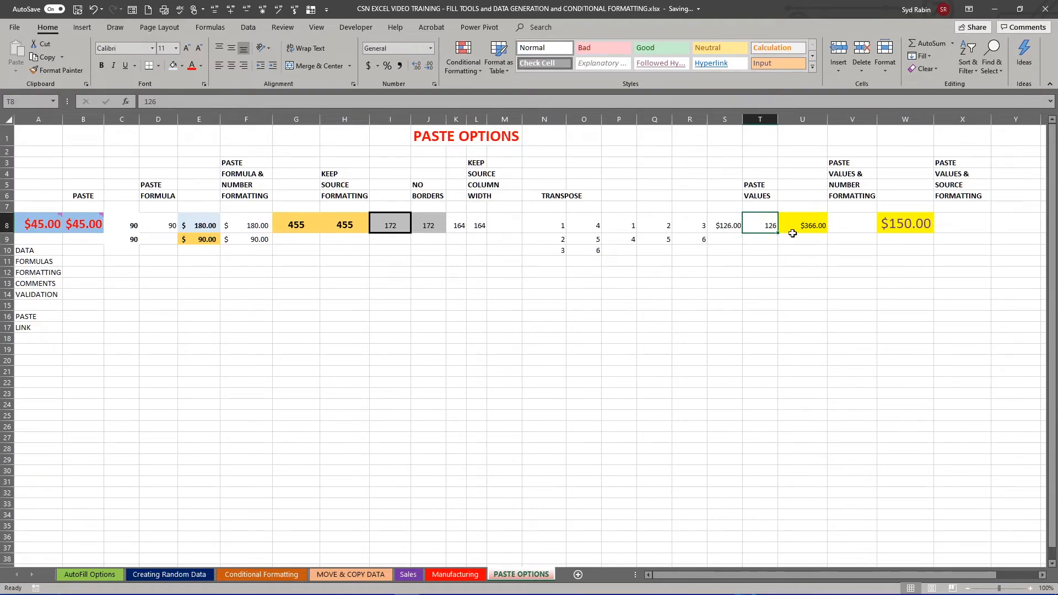
Step: Copy cell U8 into V8 with the Values & Number Formatting paste option and compare the two cells
click(811, 225)
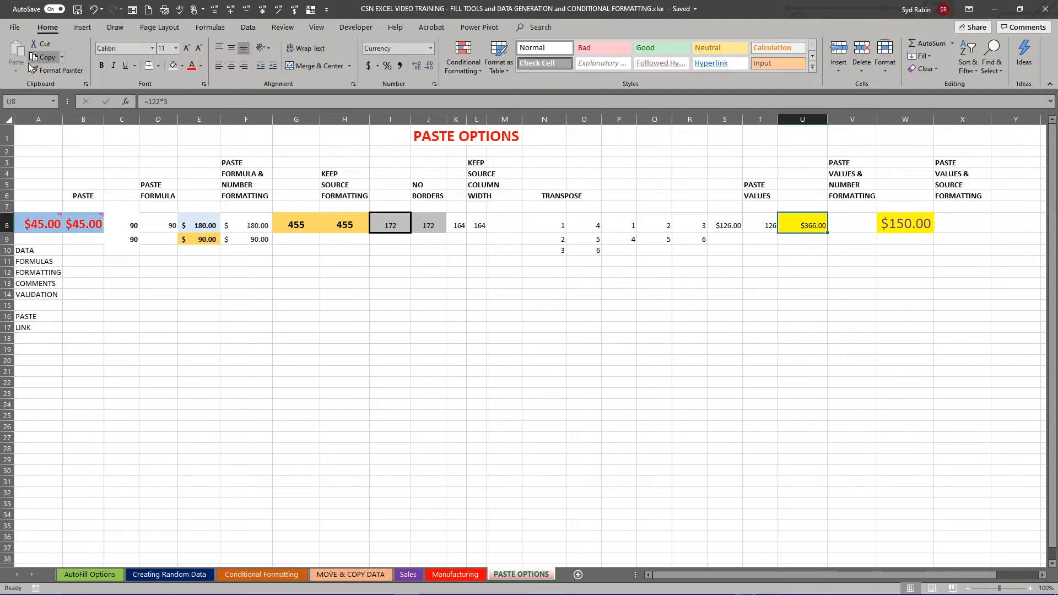
click(47, 57)
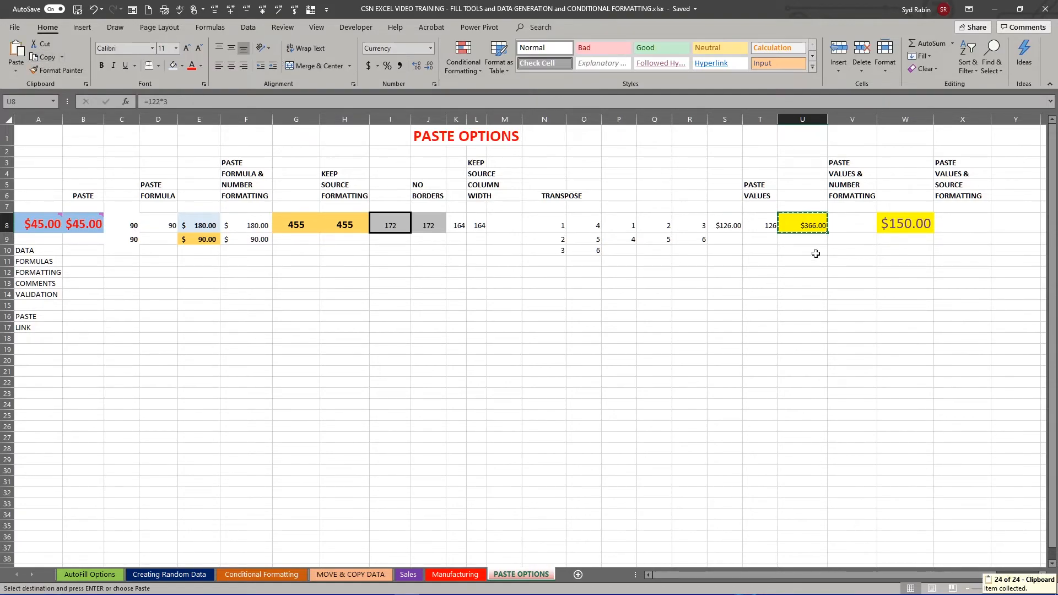
click(844, 222)
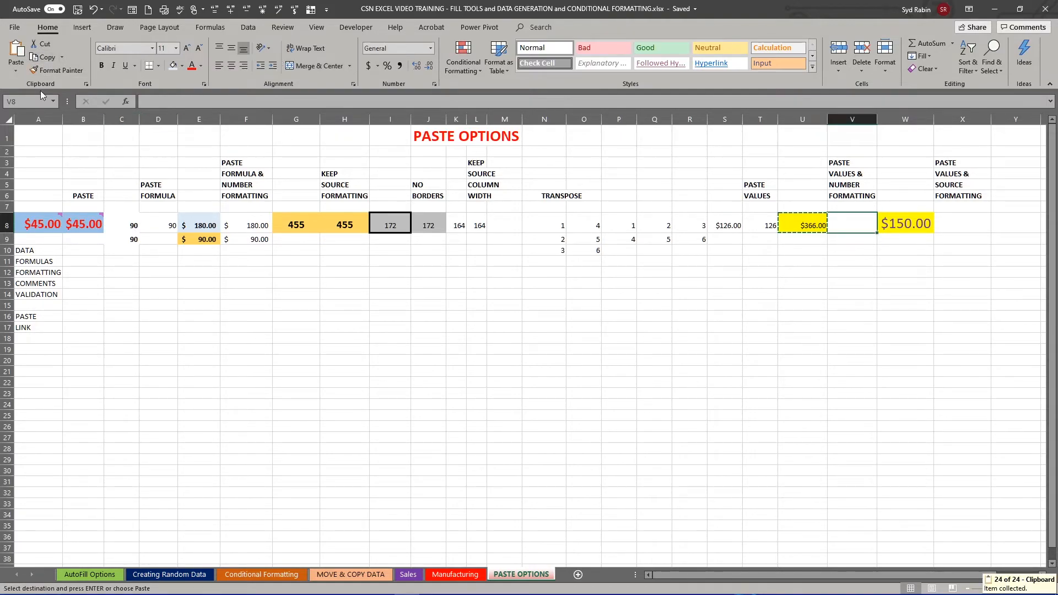
click(16, 70)
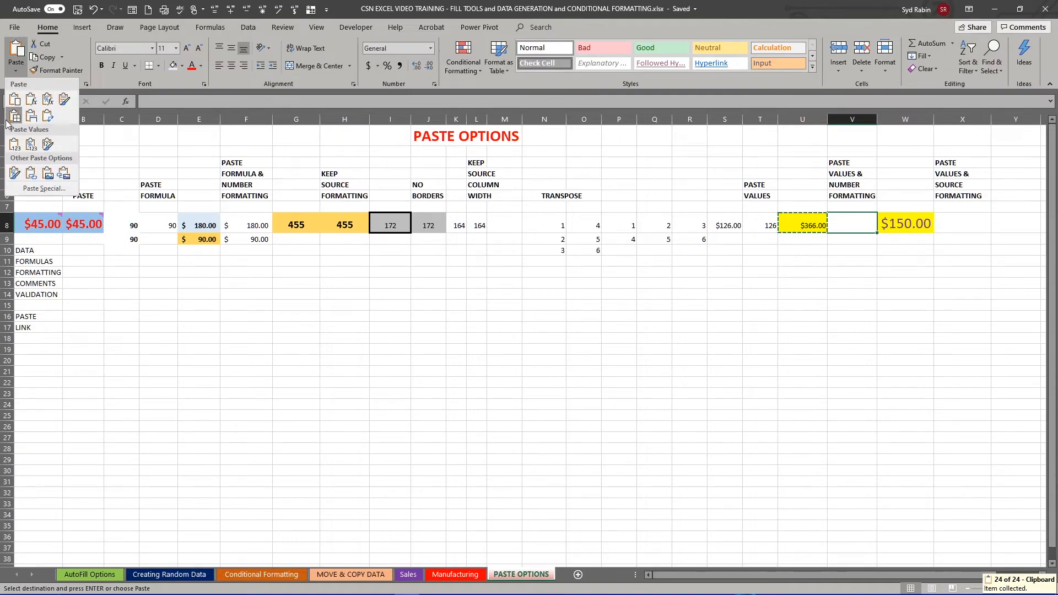
click(30, 146)
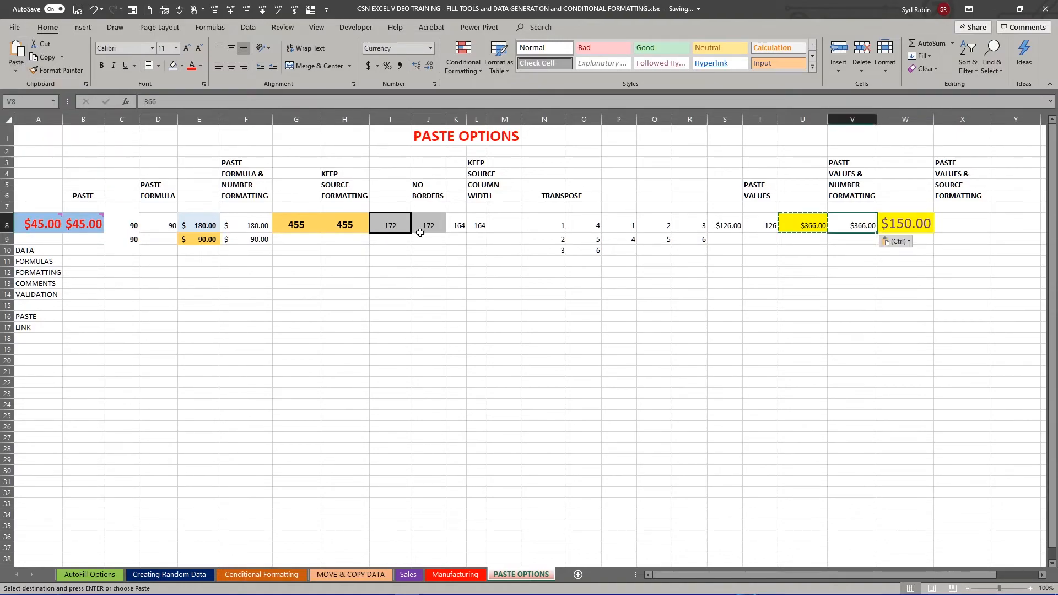
click(802, 224)
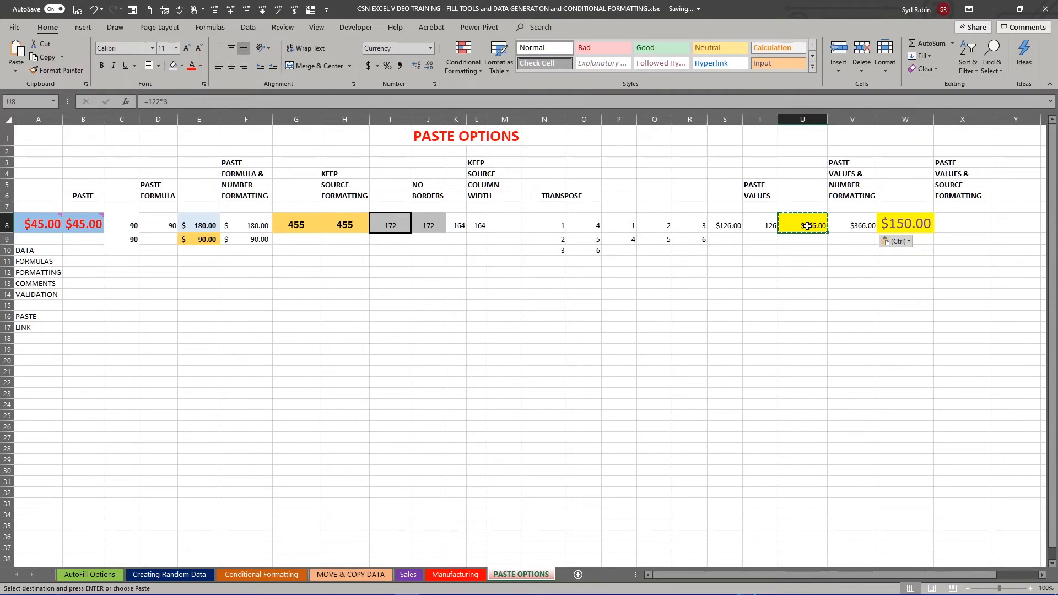
click(854, 226)
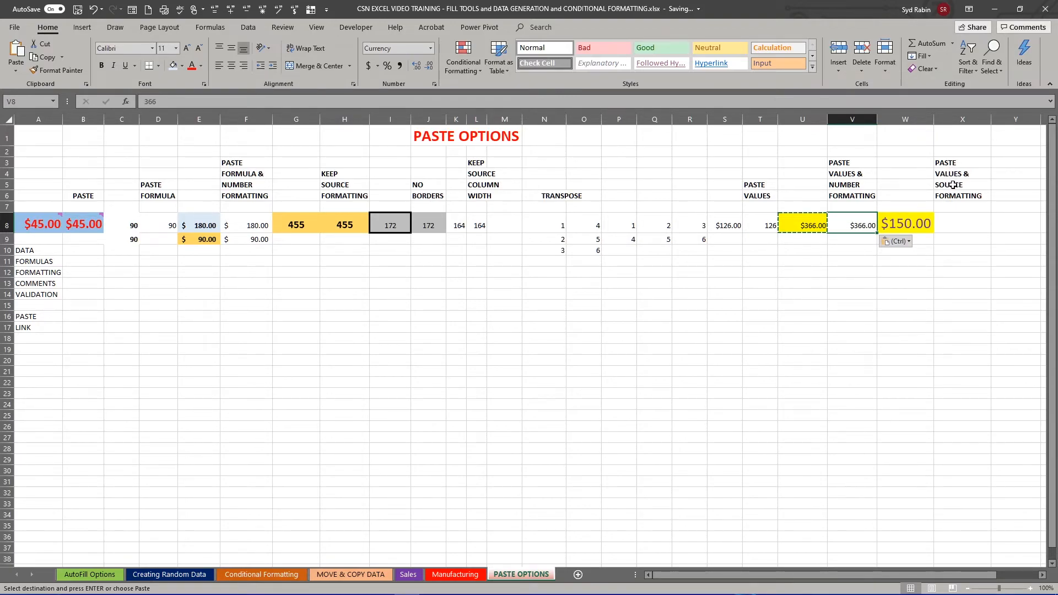
Step: Copy cell W8 into X8 with the Values & Source Formatting paste option and compare the two cells
click(900, 224)
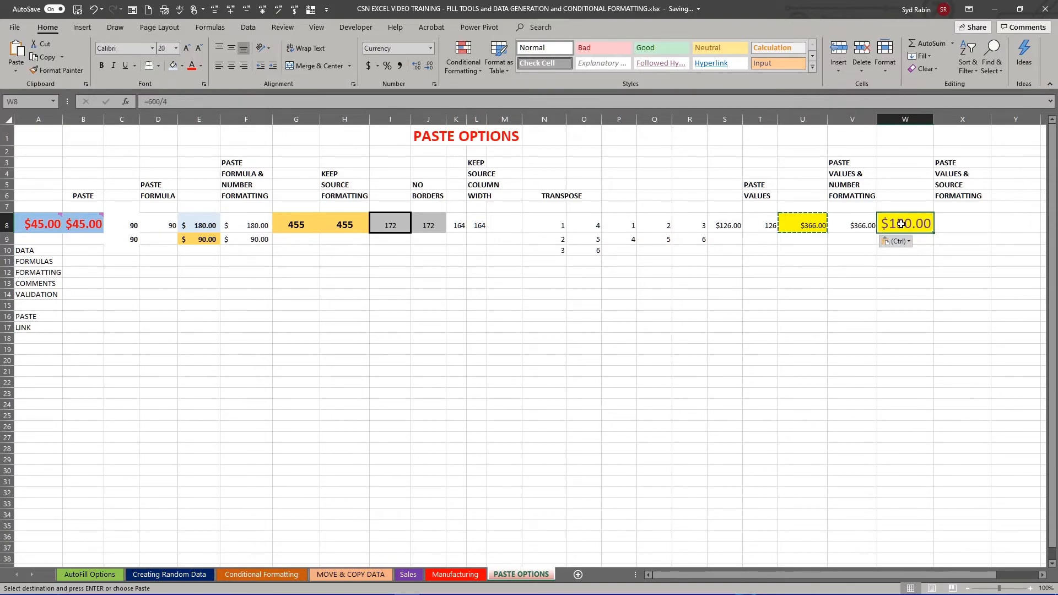
click(49, 57)
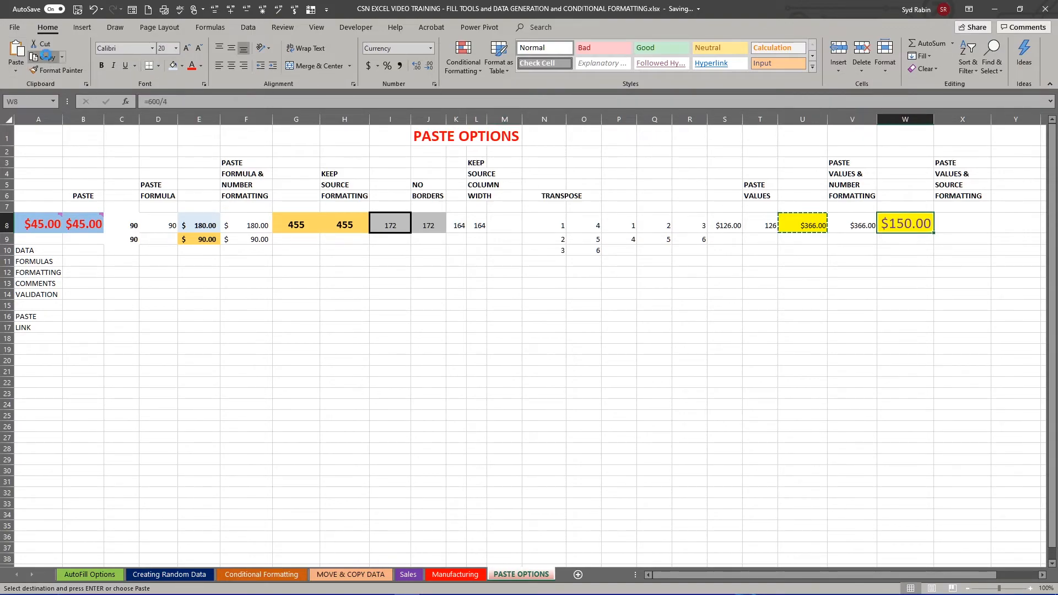
click(948, 224)
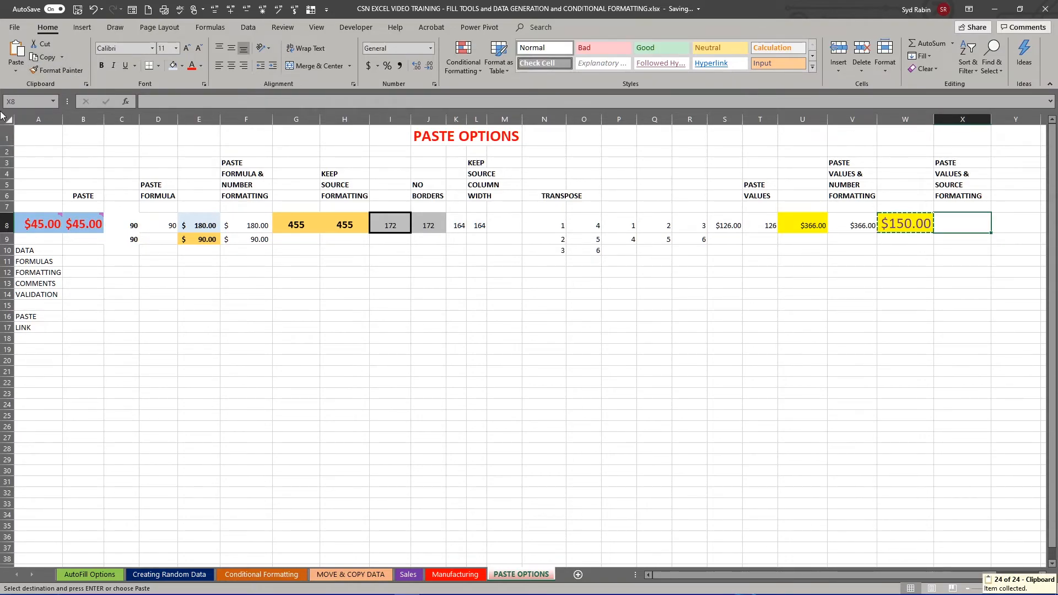
click(16, 70)
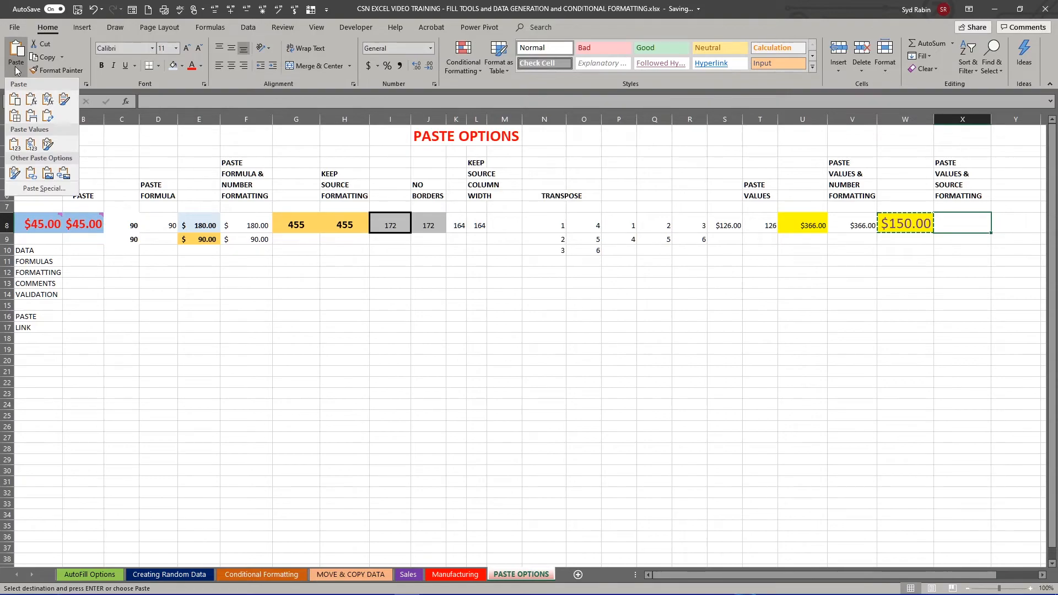
click(48, 144)
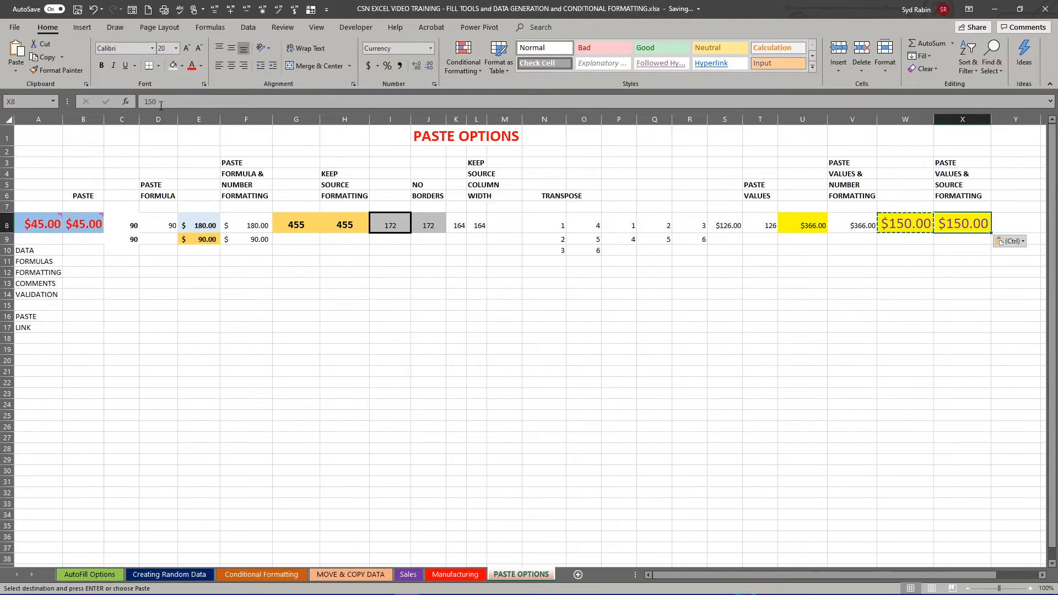
drag(160, 102, 143, 101)
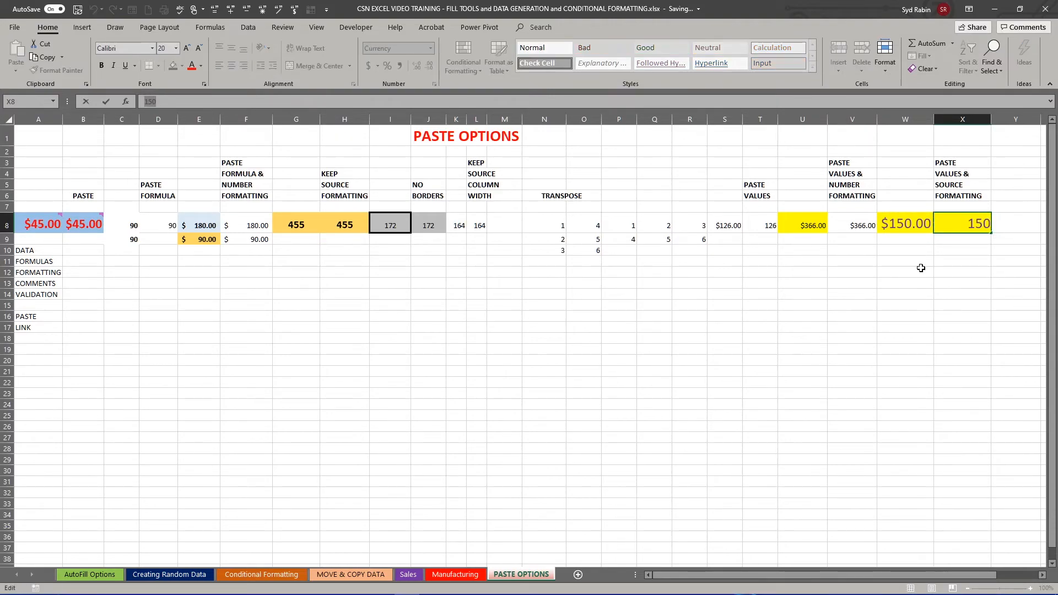
click(901, 227)
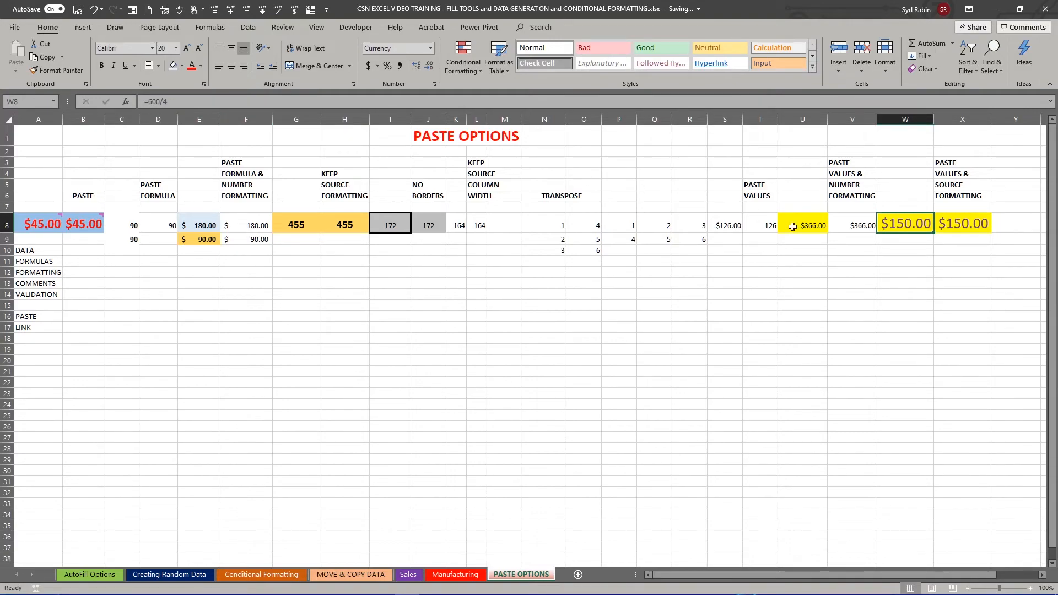
click(950, 226)
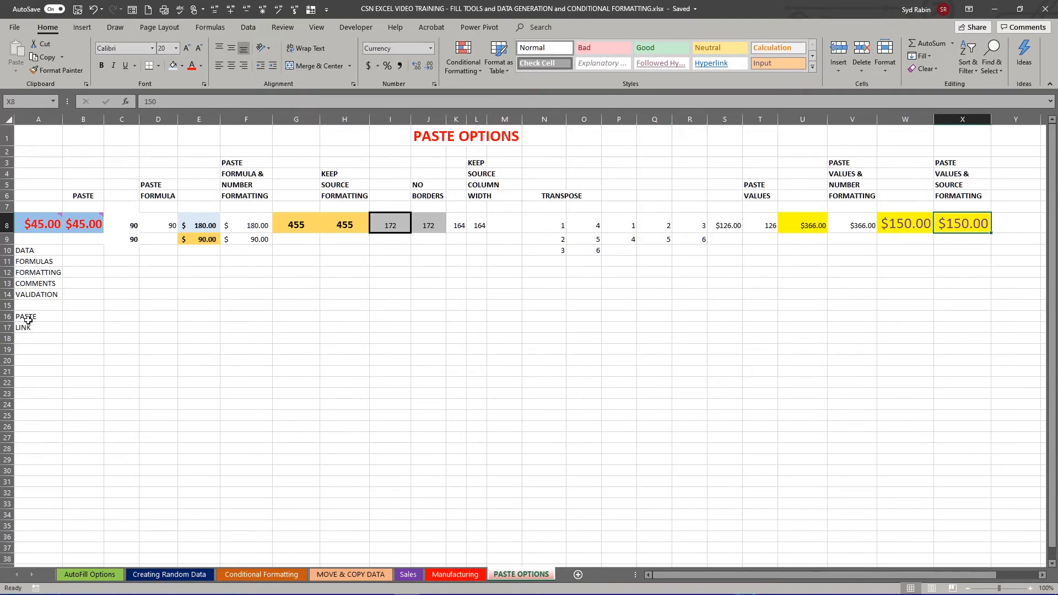
Step: Copy H9:H12 from the Manufacturing sheet into PASTE OPTIONS starting at A18 with Paste Link, and clear the copy selection
click(29, 340)
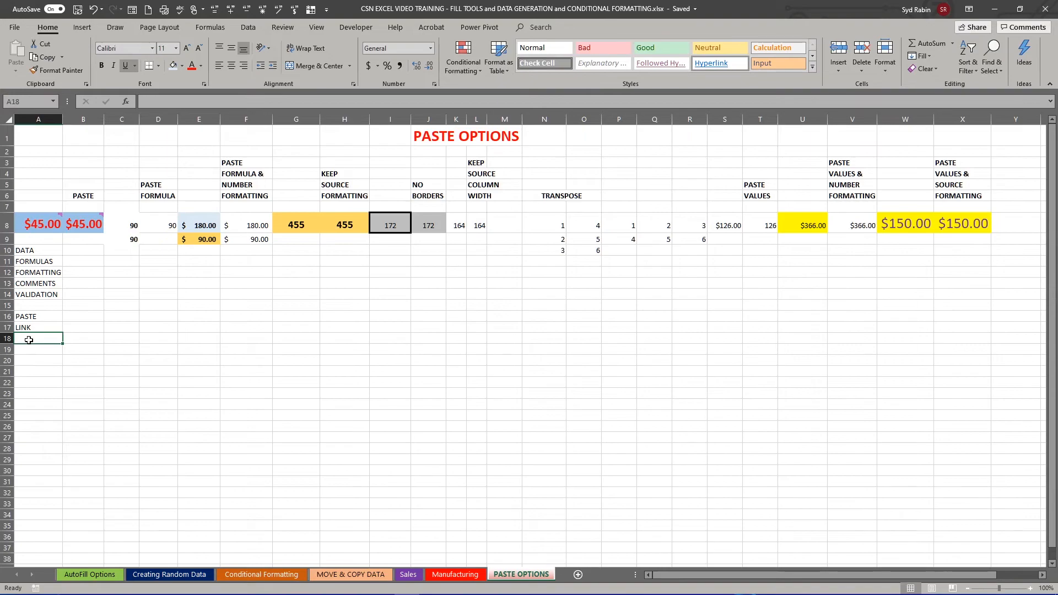
click(455, 575)
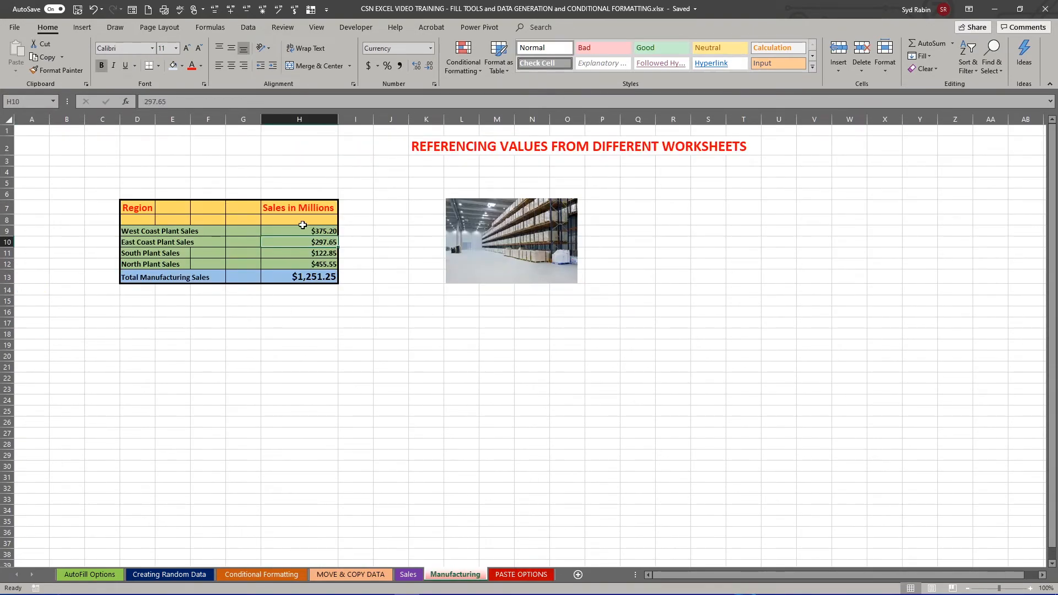
drag(304, 232, 311, 264)
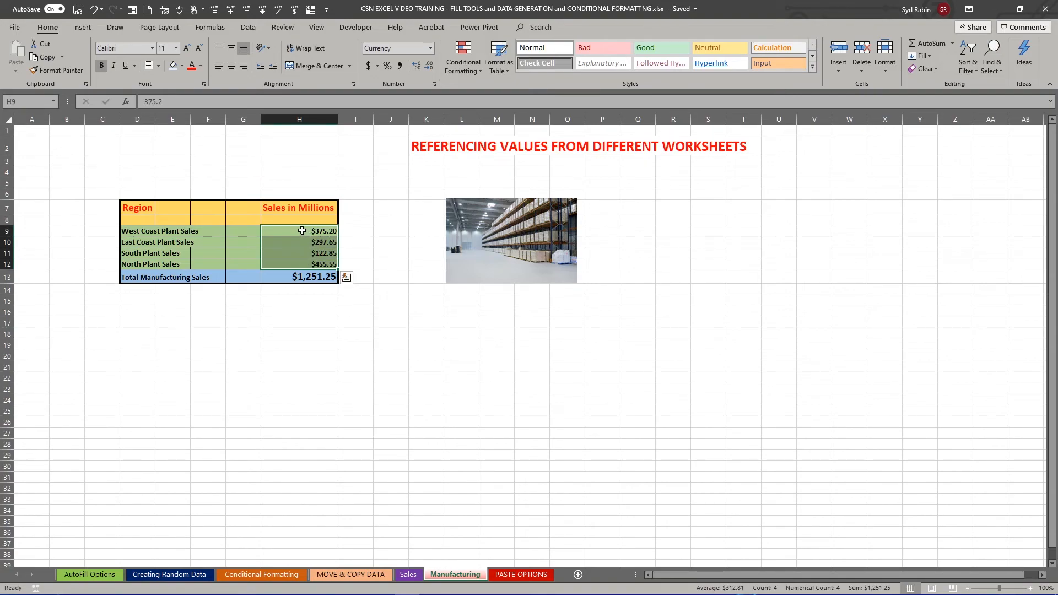
click(46, 57)
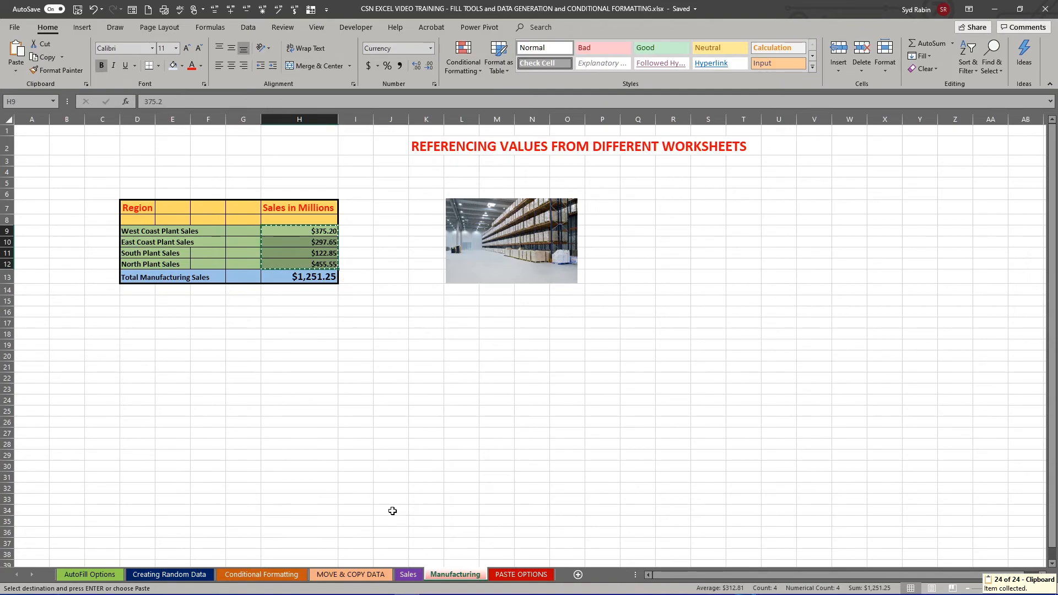
click(520, 575)
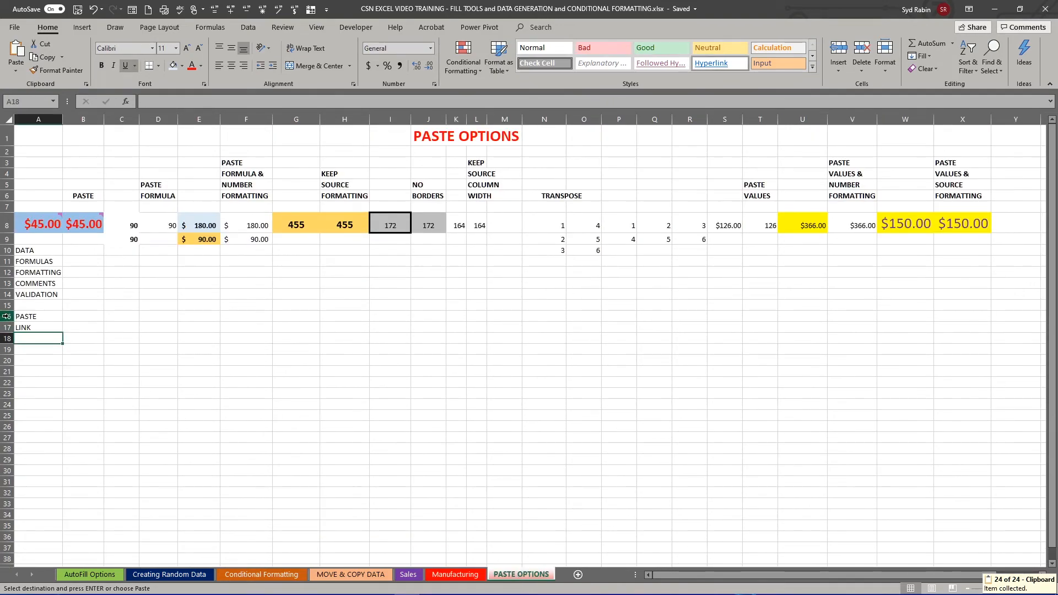
click(15, 71)
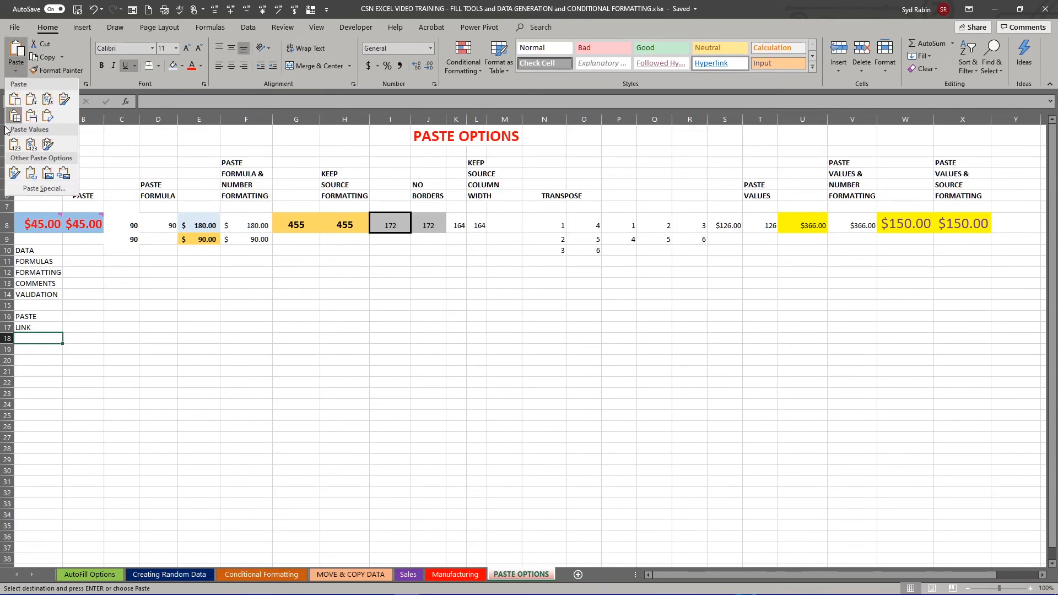
click(32, 173)
click(31, 174)
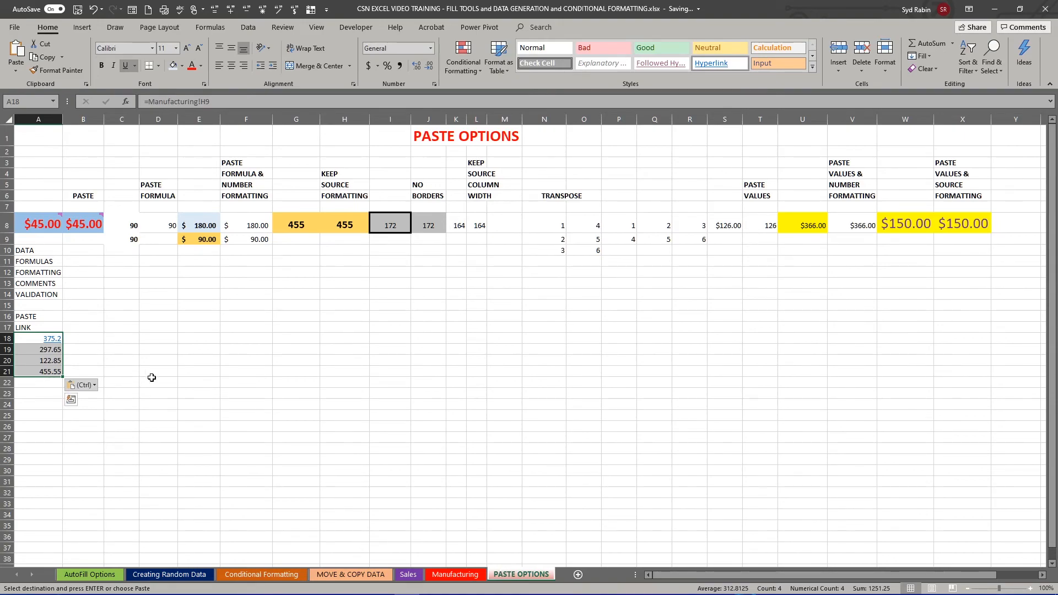
key(Escape)
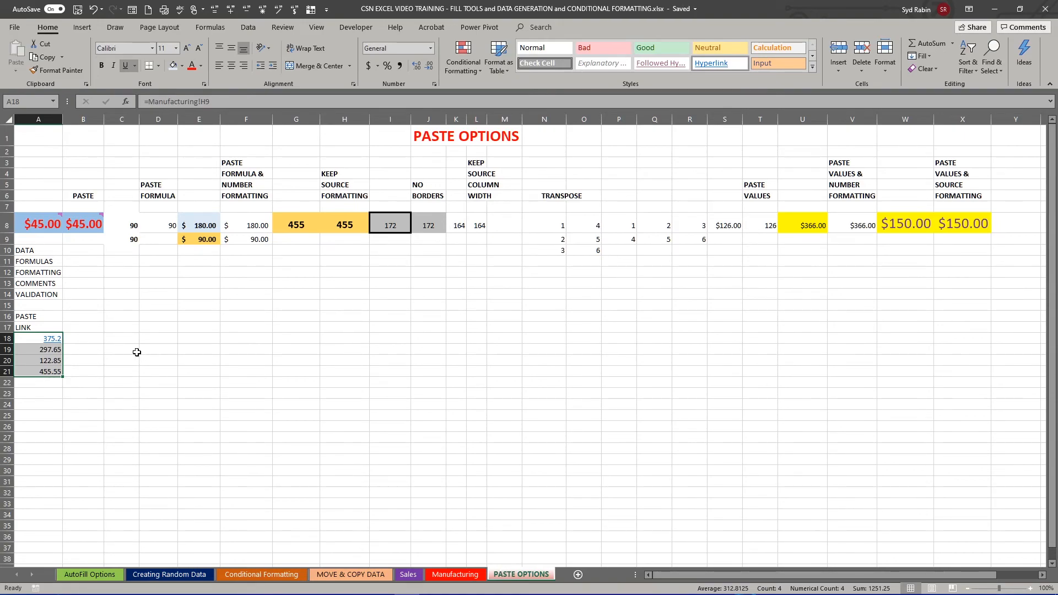
Step: Copy cell C9, examine the Paste Special dialog's options with C18 as destination, and cancel without pasting
click(117, 336)
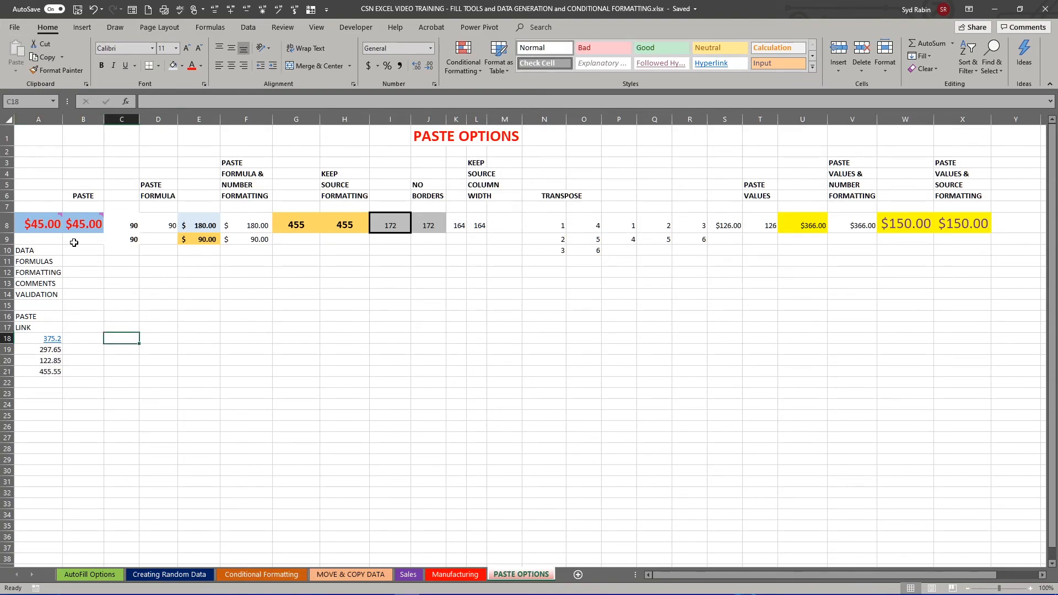
click(123, 237)
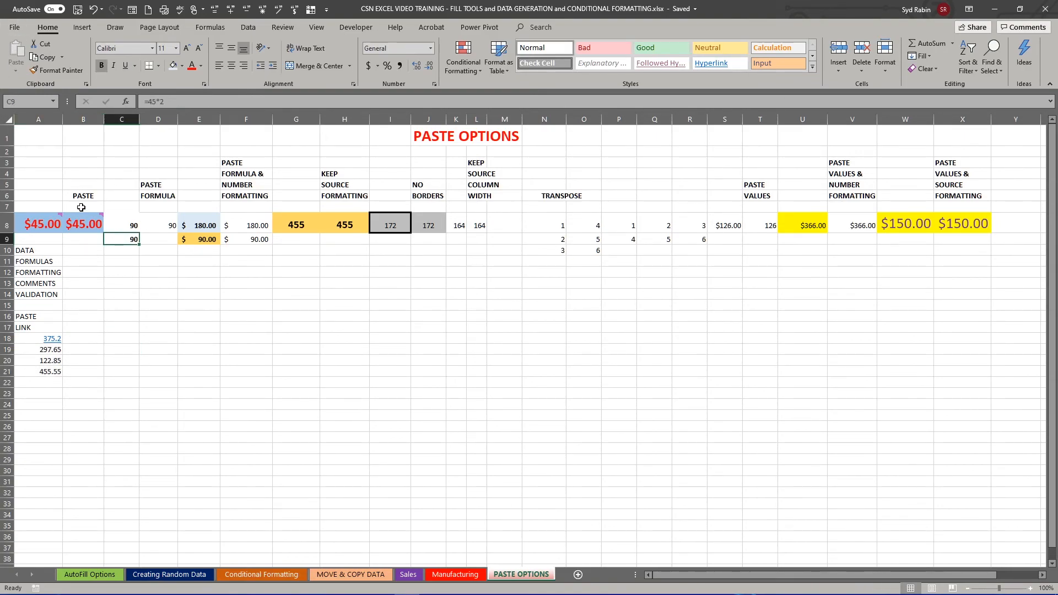
click(44, 57)
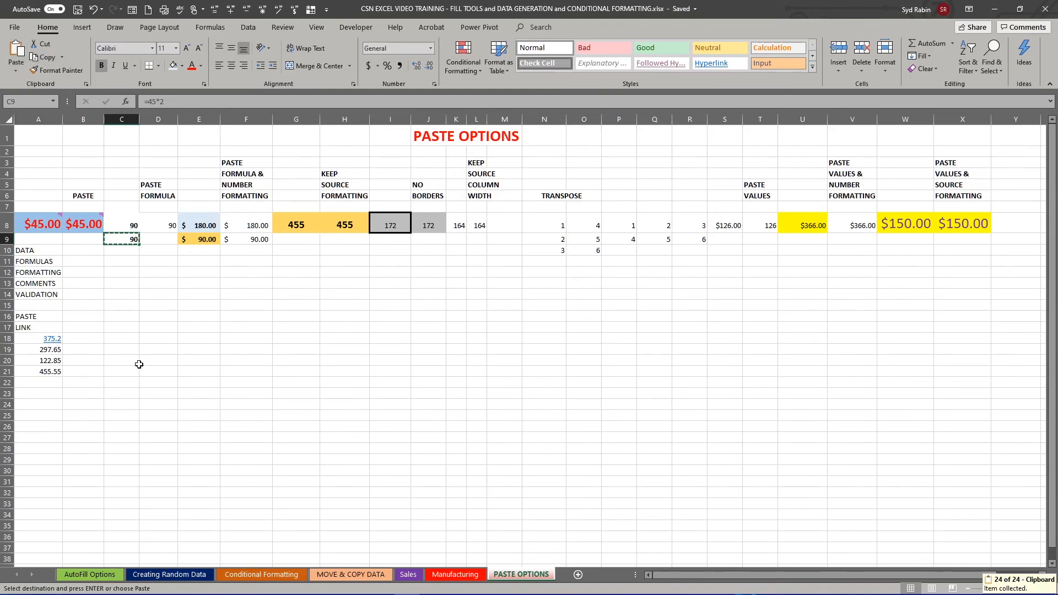
click(123, 340)
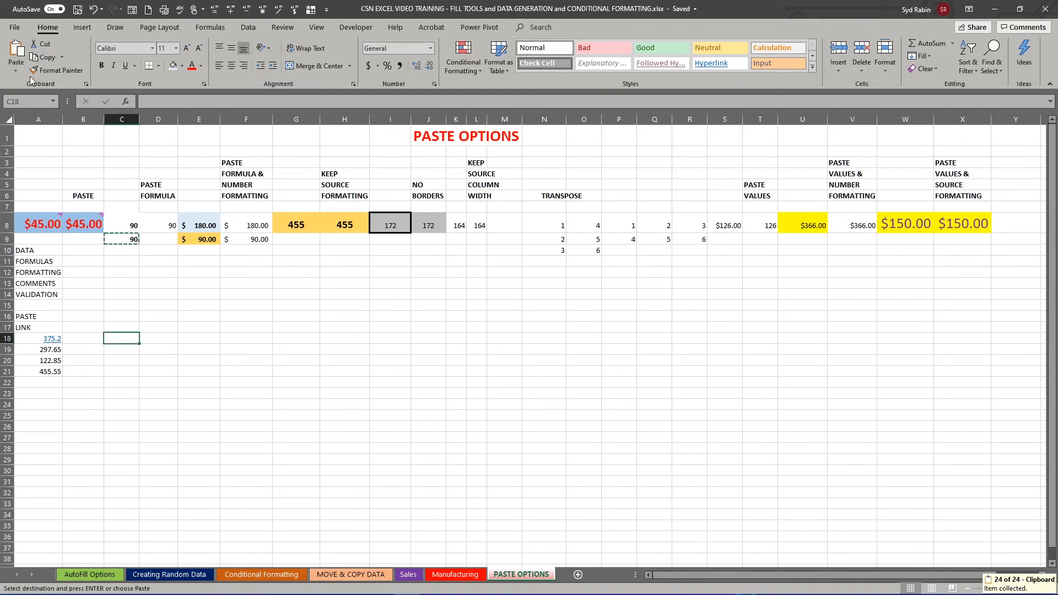
click(17, 71)
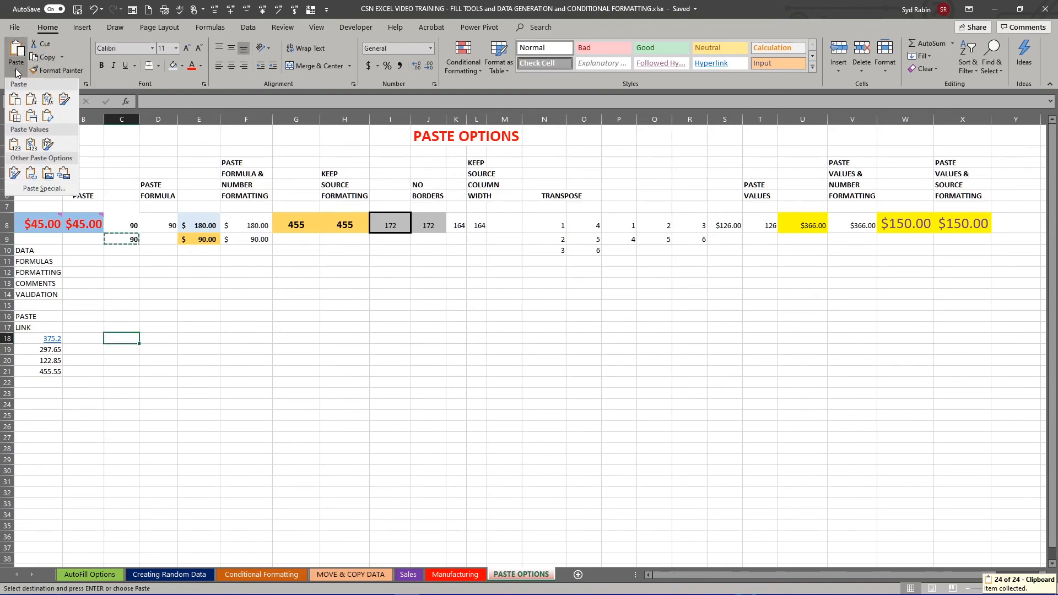
click(33, 189)
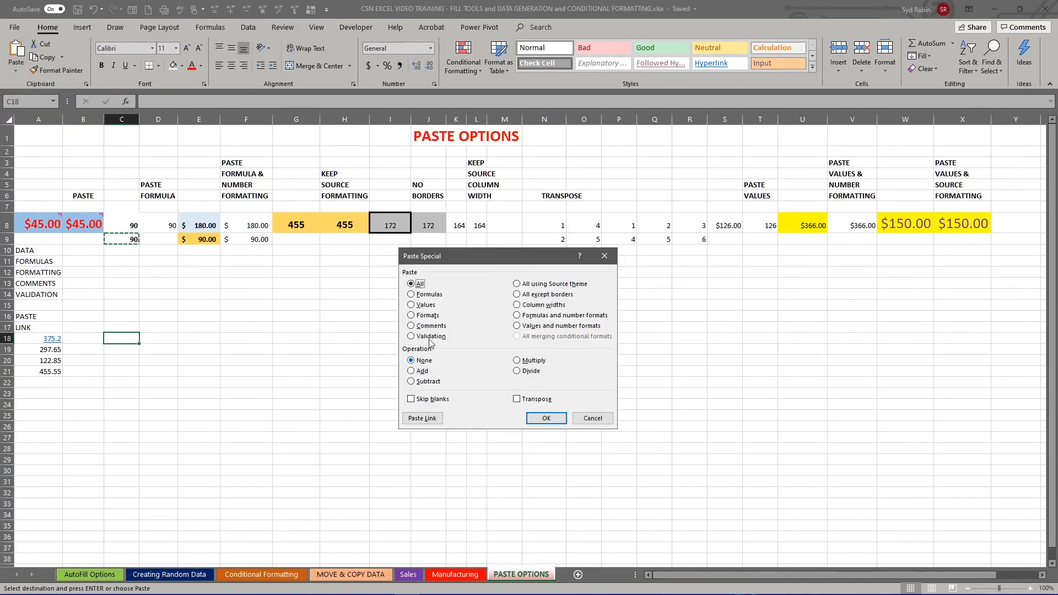
drag(485, 260, 492, 315)
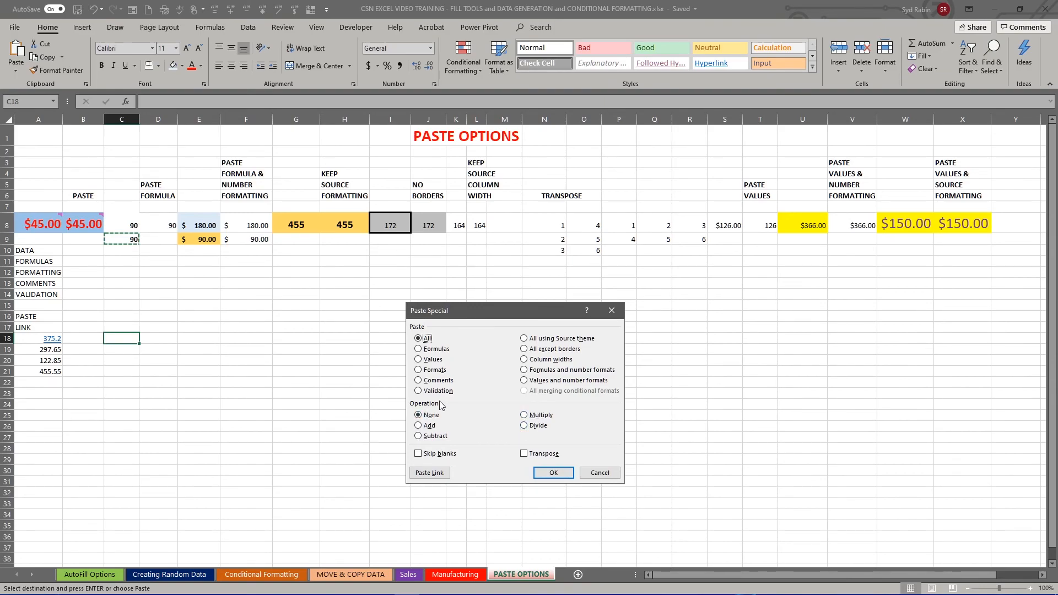
click(600, 475)
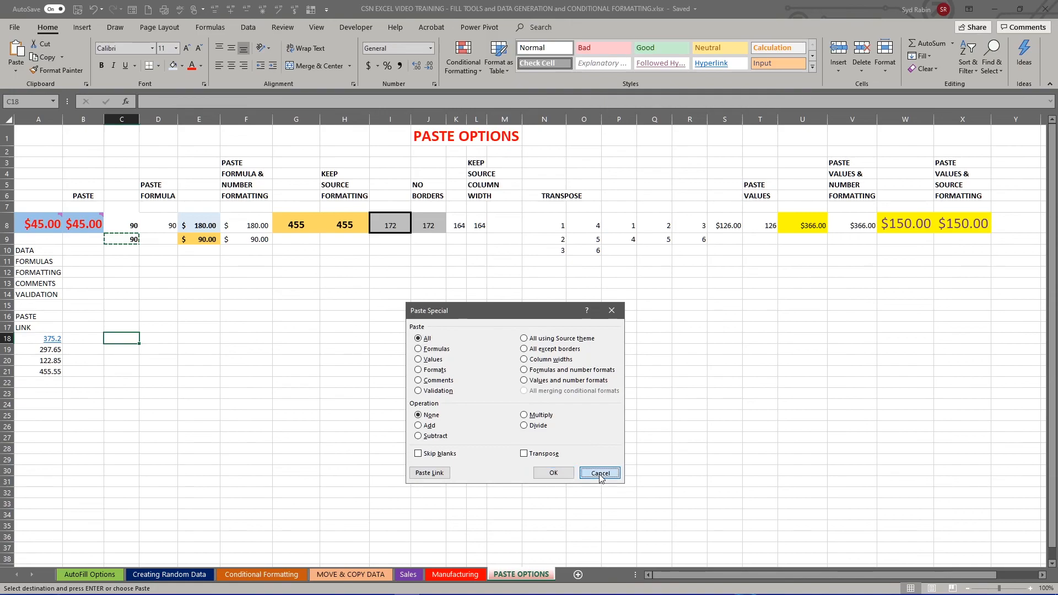